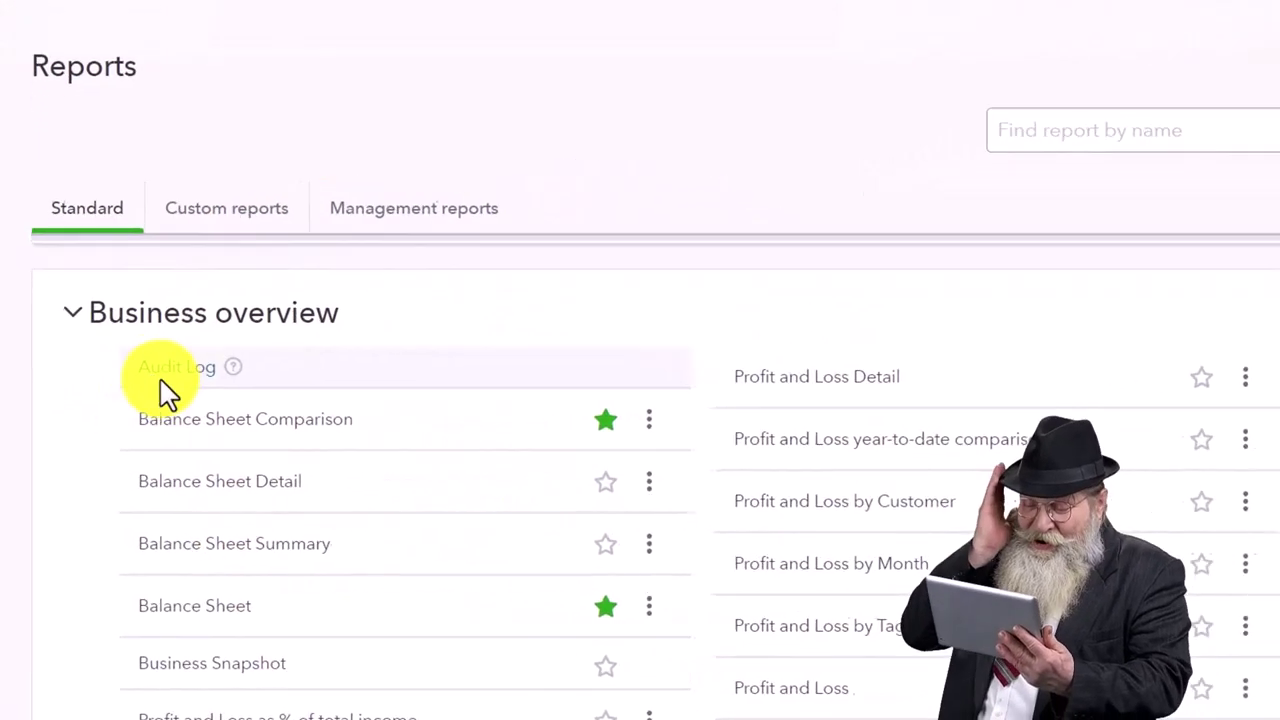
Scroll through the reports list and close the Audit Log report tab.
right_click(215, 335)
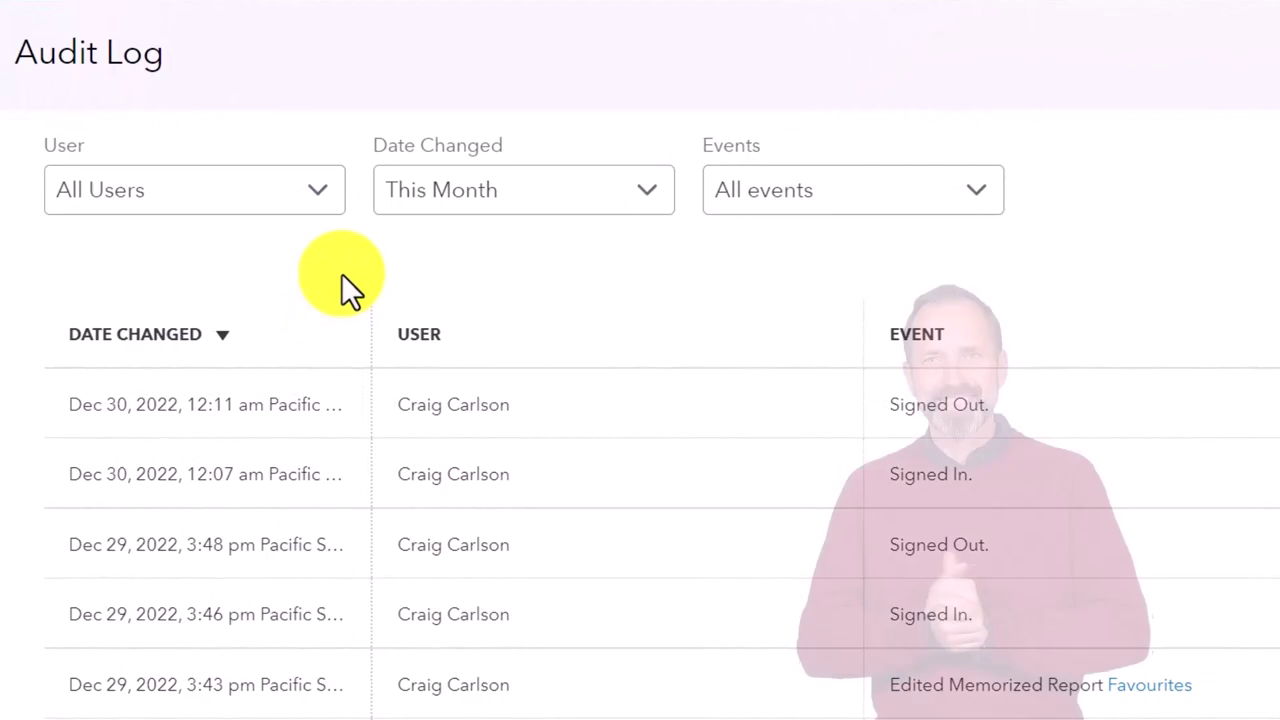
scroll(341, 273, down, 1)
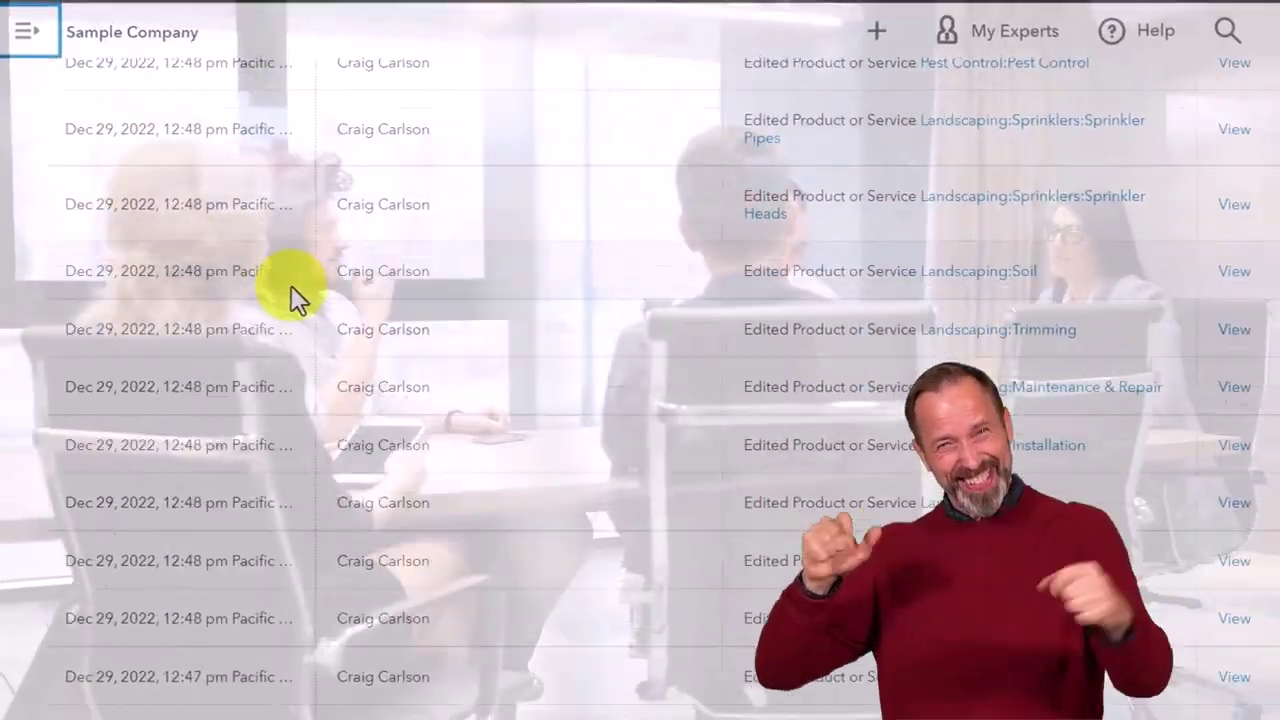
scroll(300, 288, down, 3)
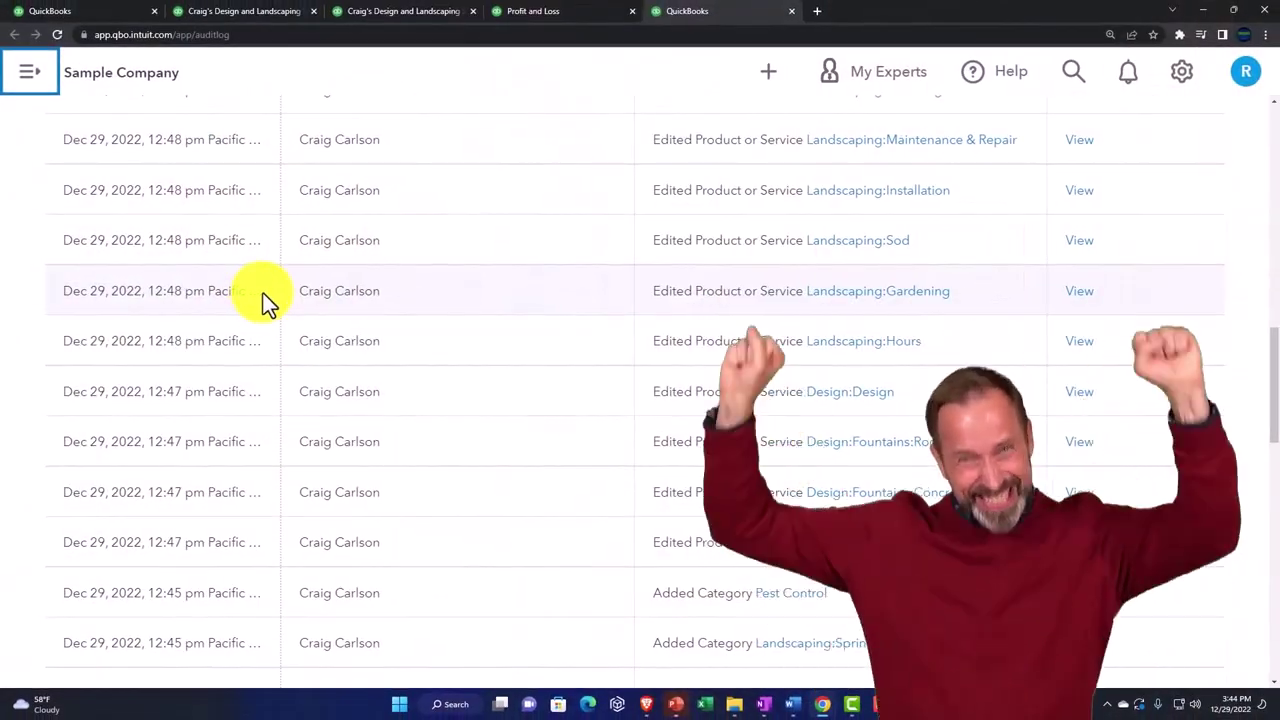
scroll(263, 292, up, 6)
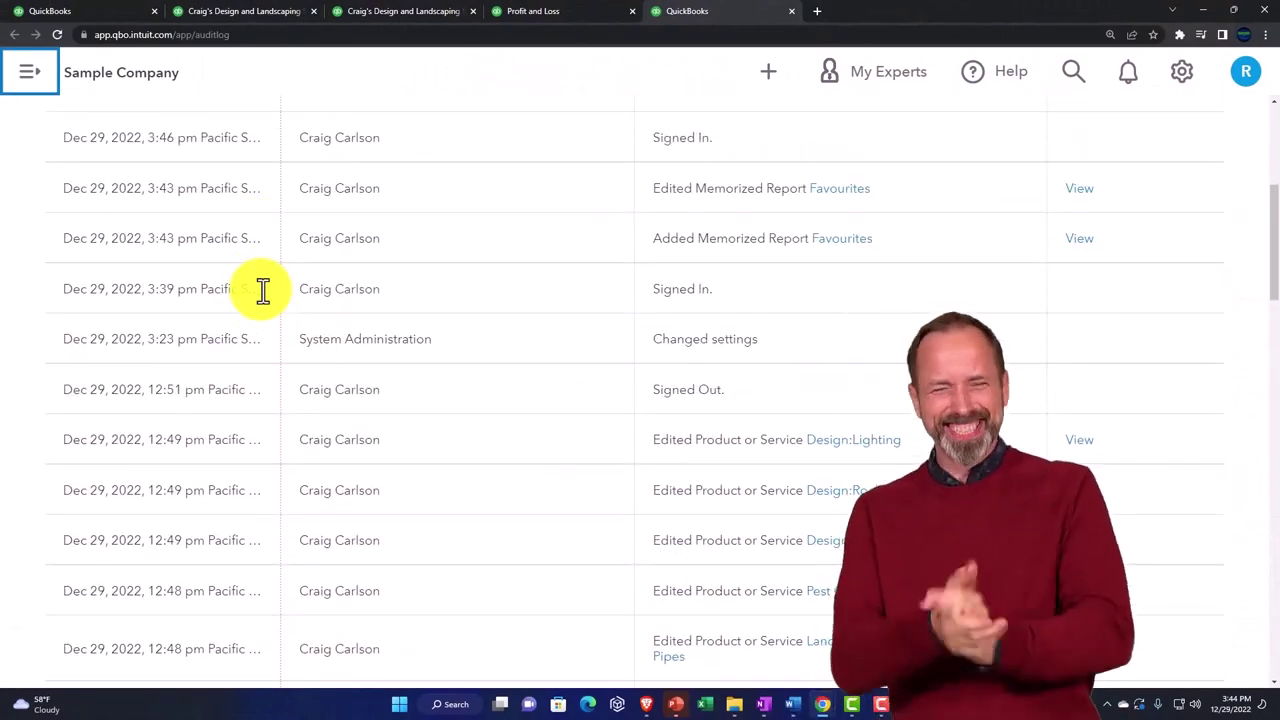
scroll(263, 292, up, 5)
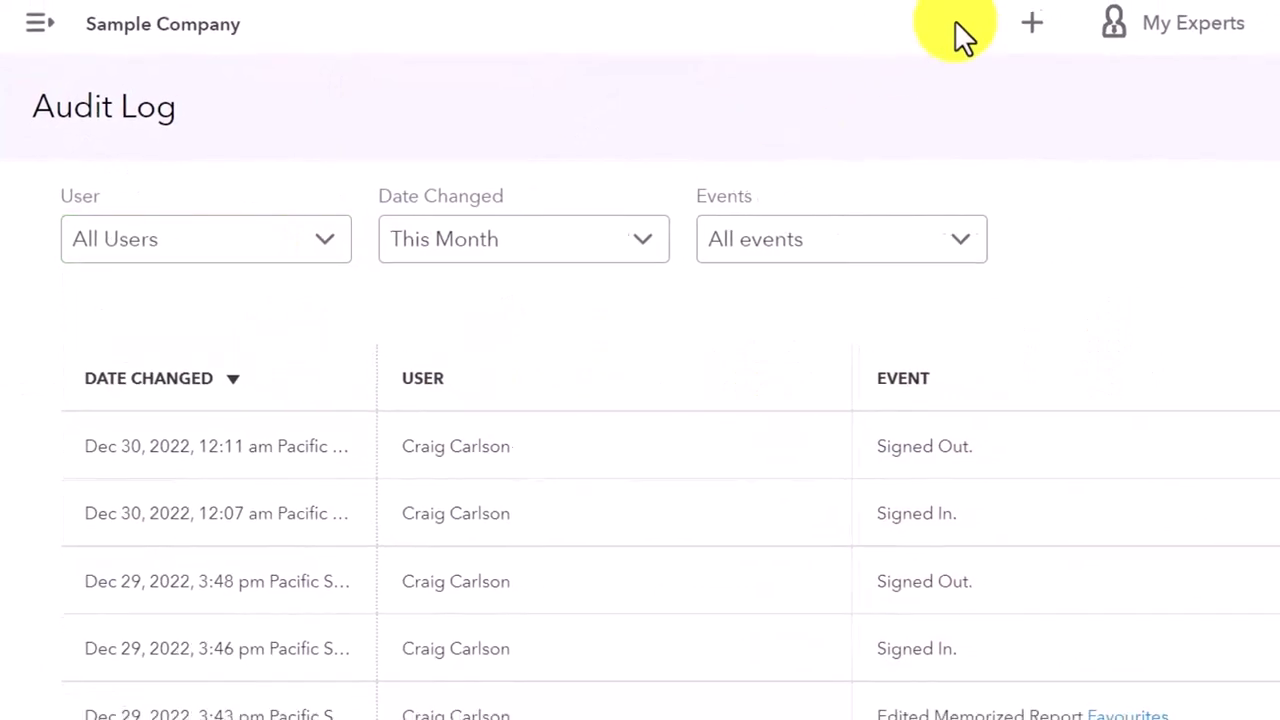
click(798, 11)
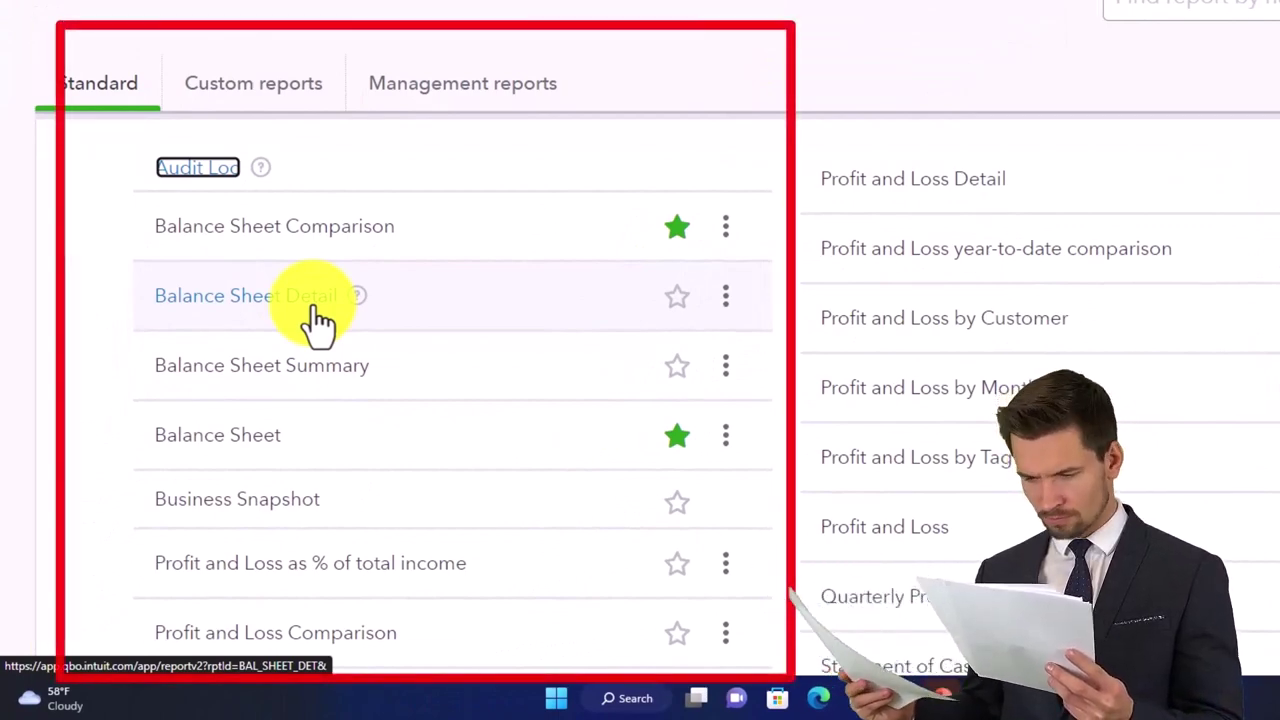
Open Balance Sheet Summary in a new tab and view it as of December 29, 2022.
scroll(316, 320, down, 1)
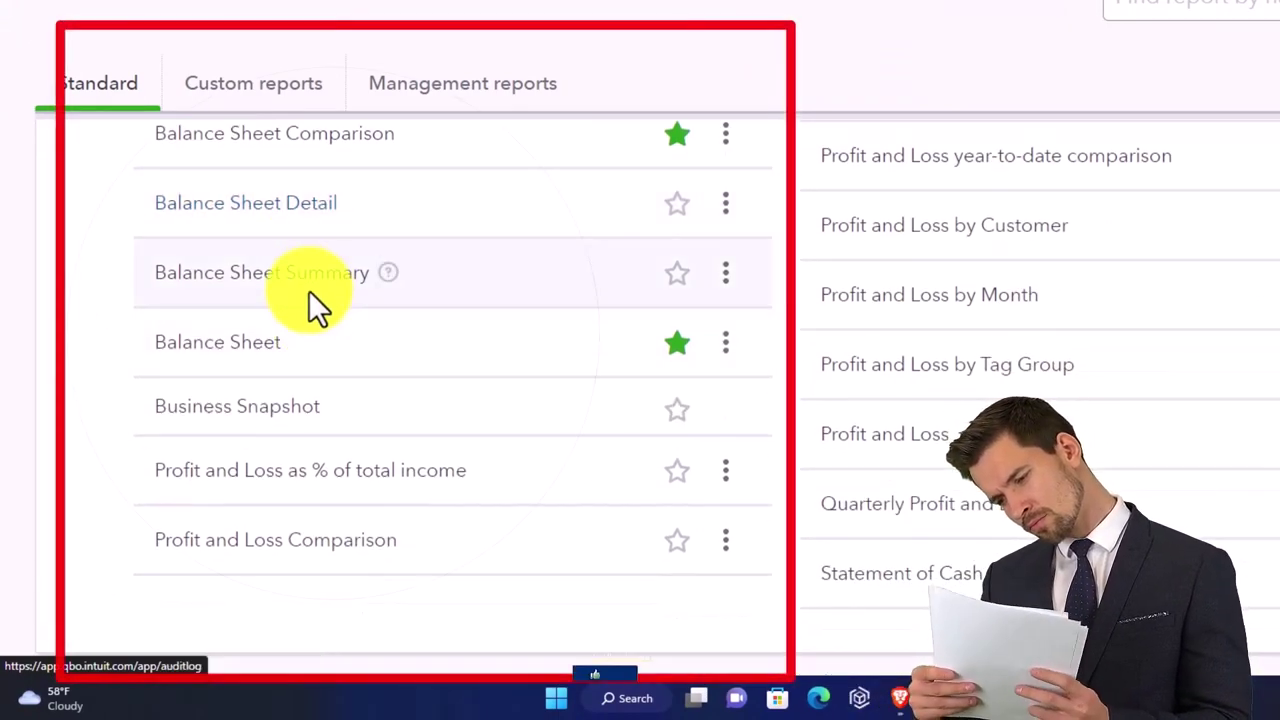
click(316, 296)
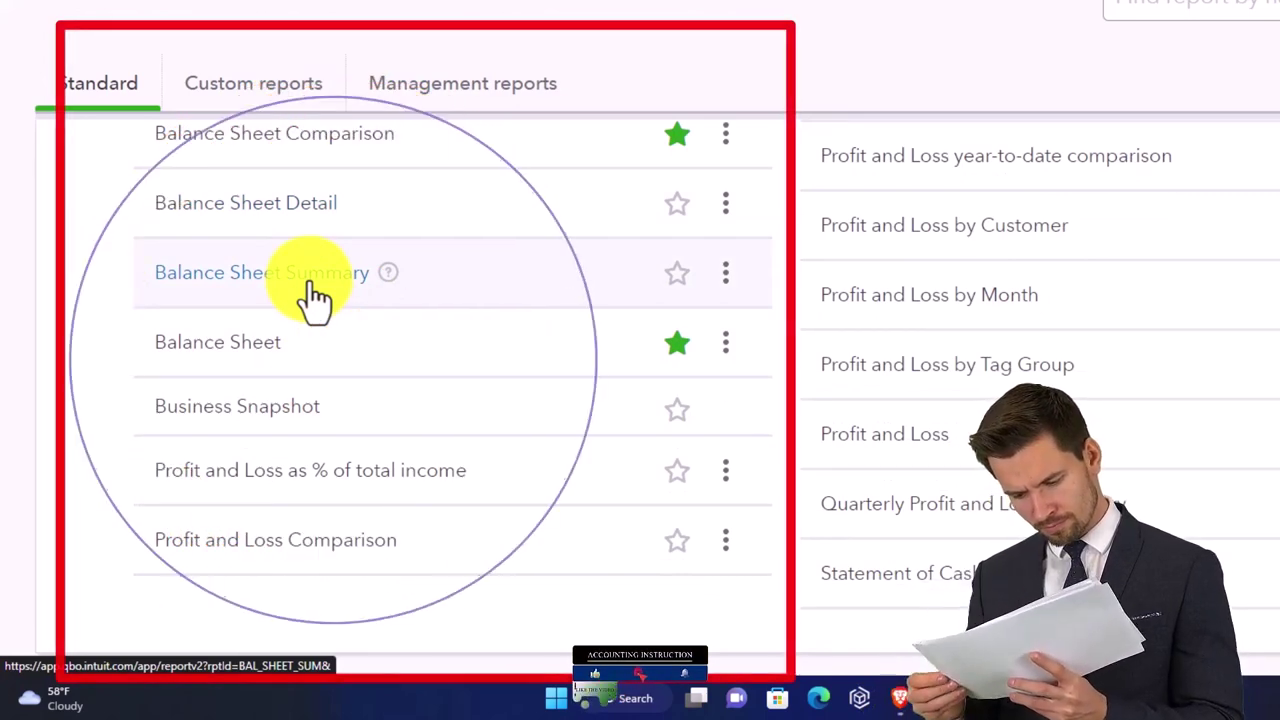
right_click(312, 284)
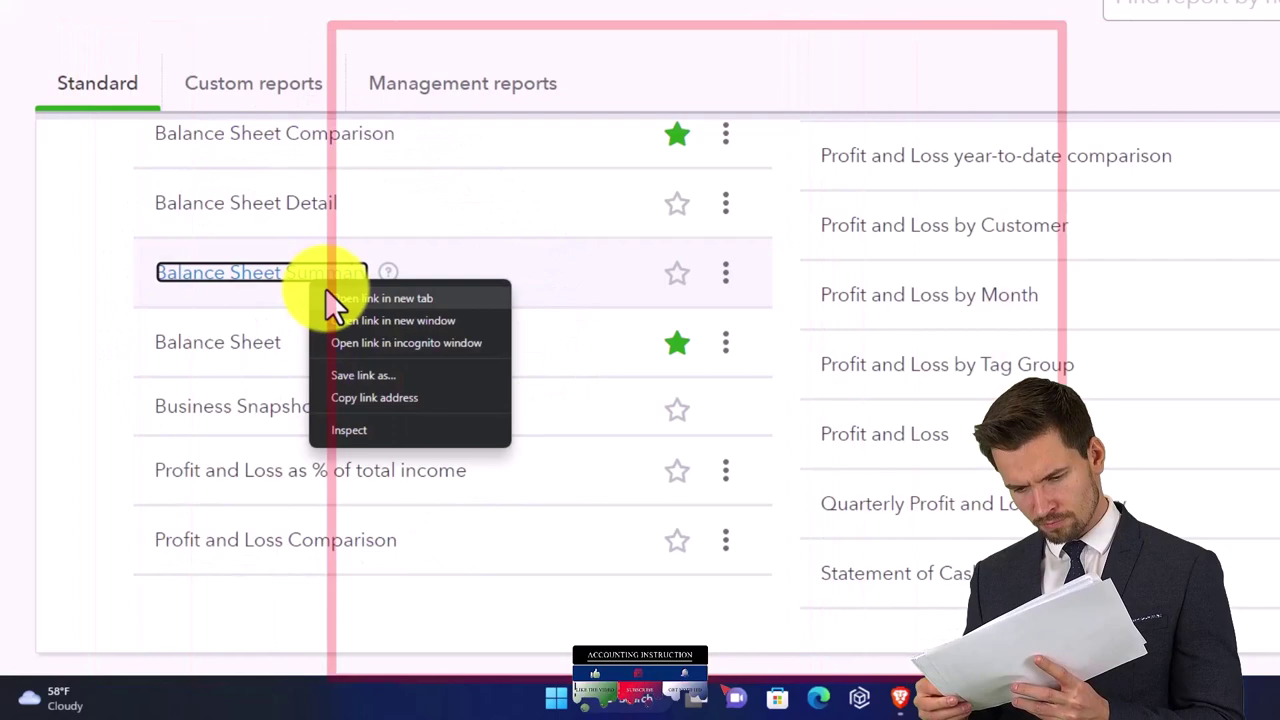
click(335, 299)
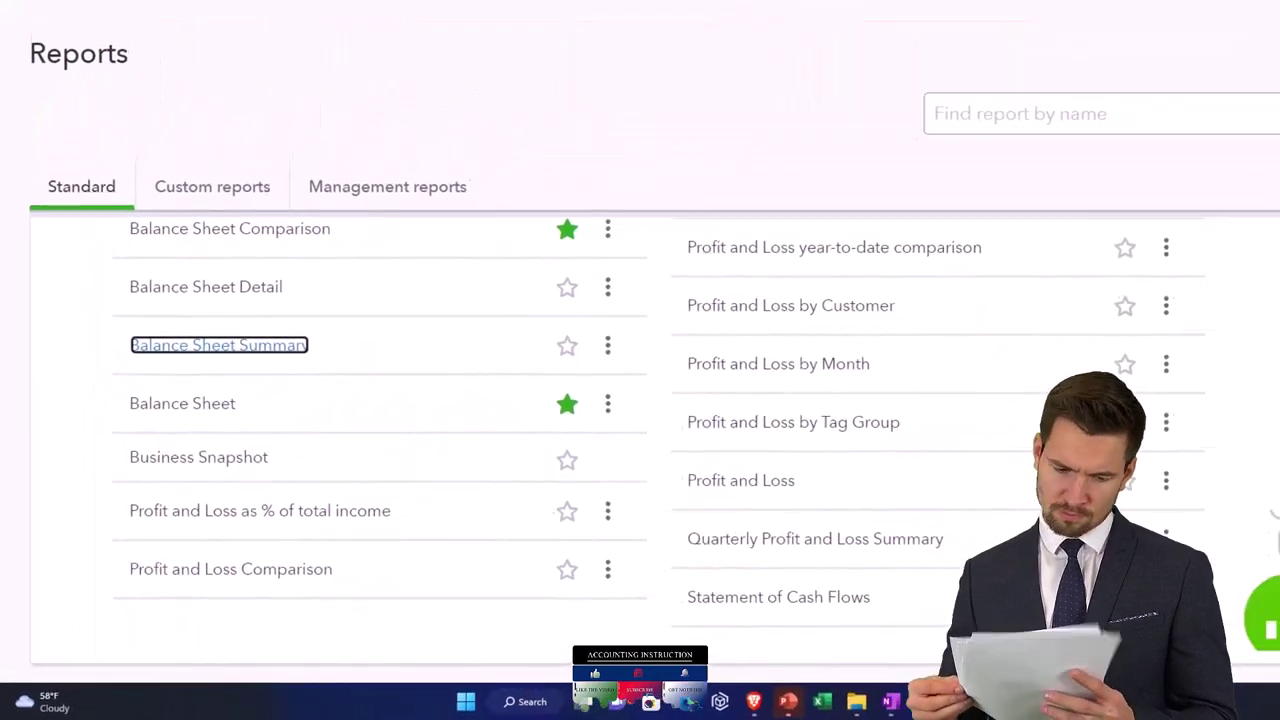
click(714, 12)
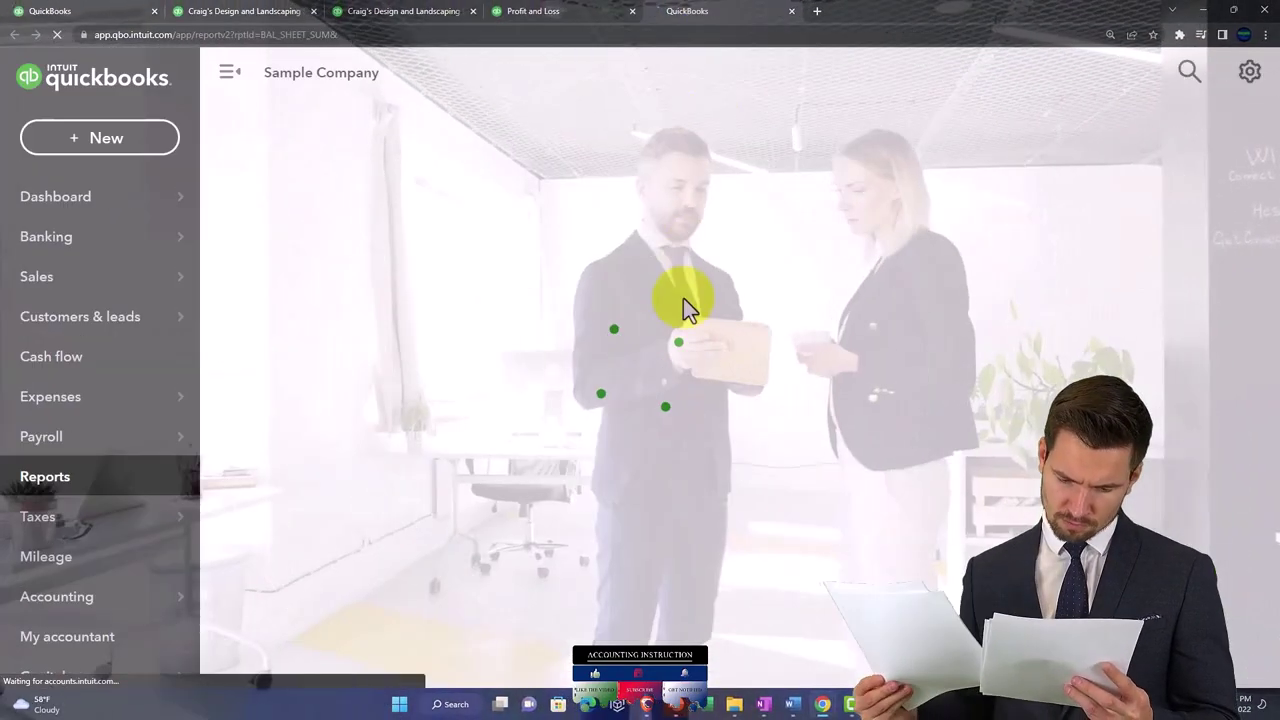
scroll(603, 329, down, 3)
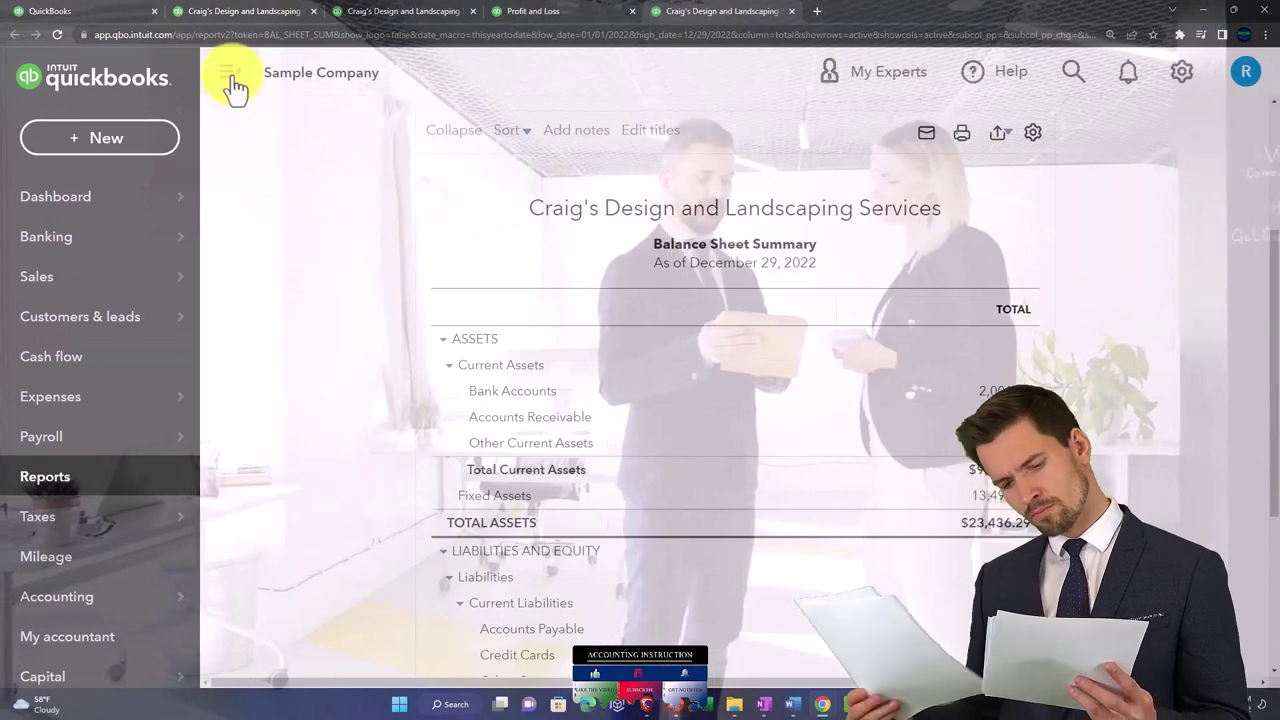
Hide the navigation panel to widen the report and glance at Profit and Loss.
click(231, 77)
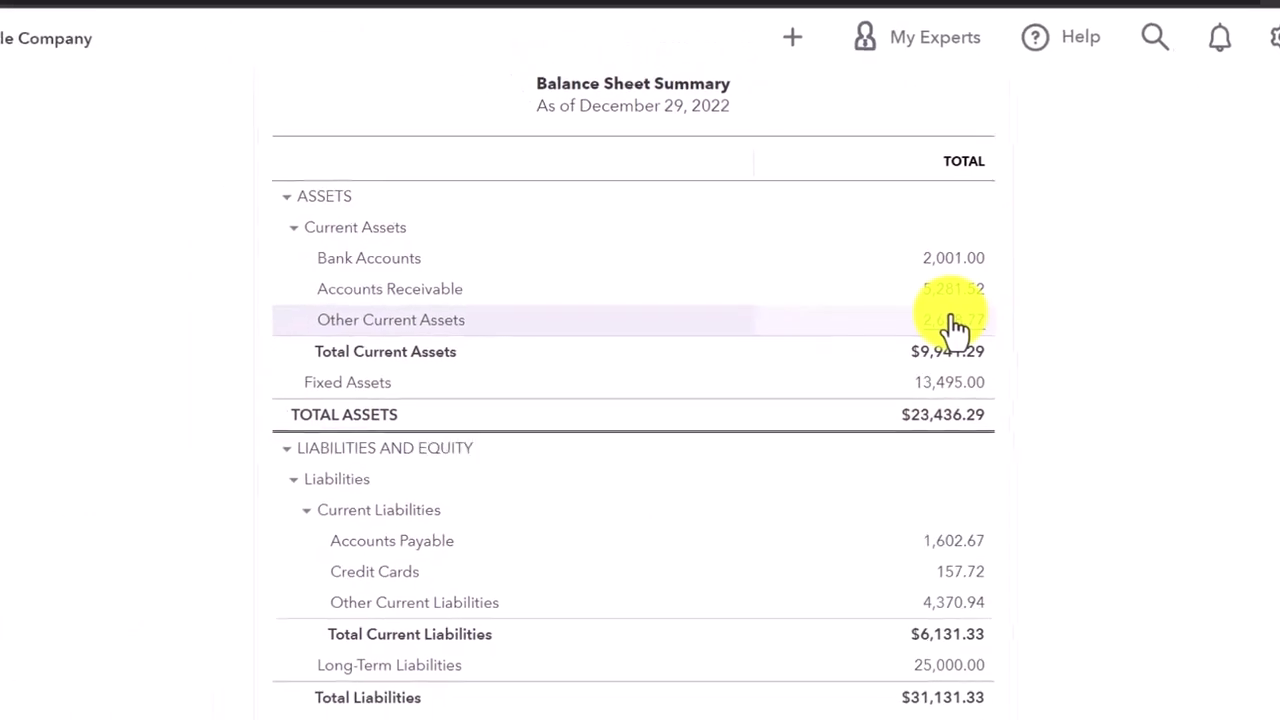
click(380, 3)
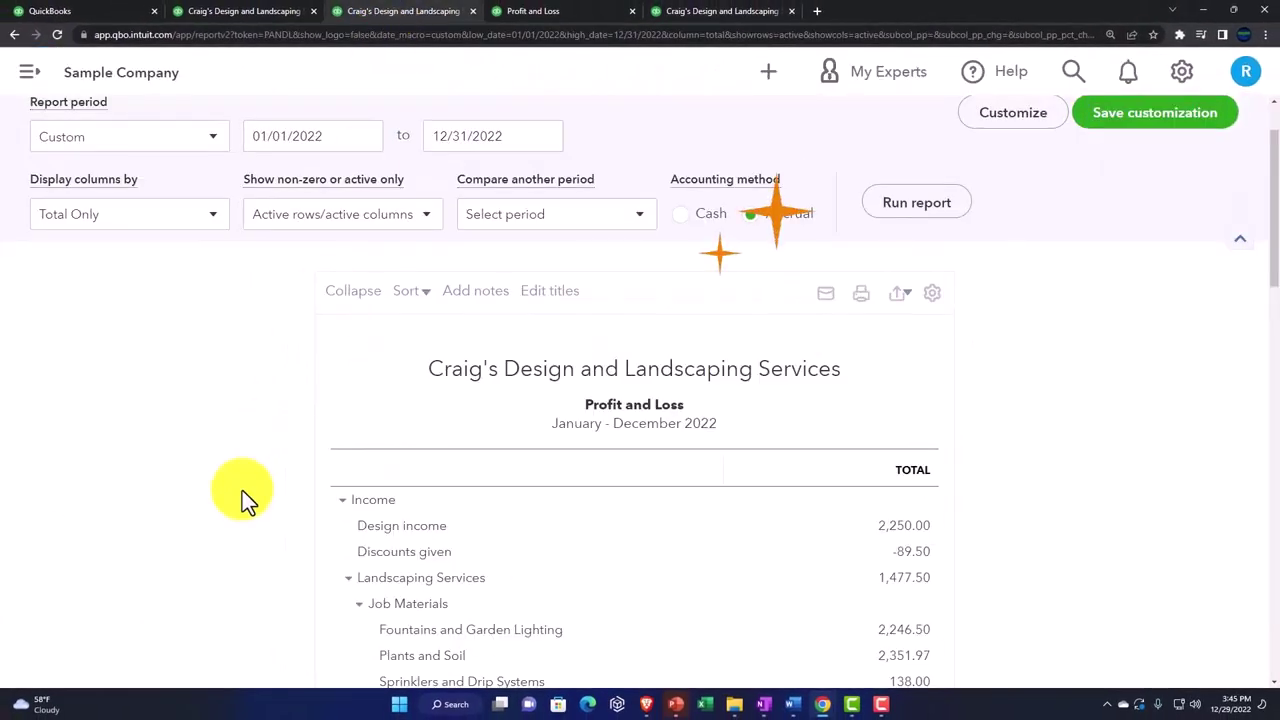
scroll(250, 488, down, 2)
Collapse Accounts Receivable on the Balance Sheet, then return to Balance Sheet Summary.
click(231, 12)
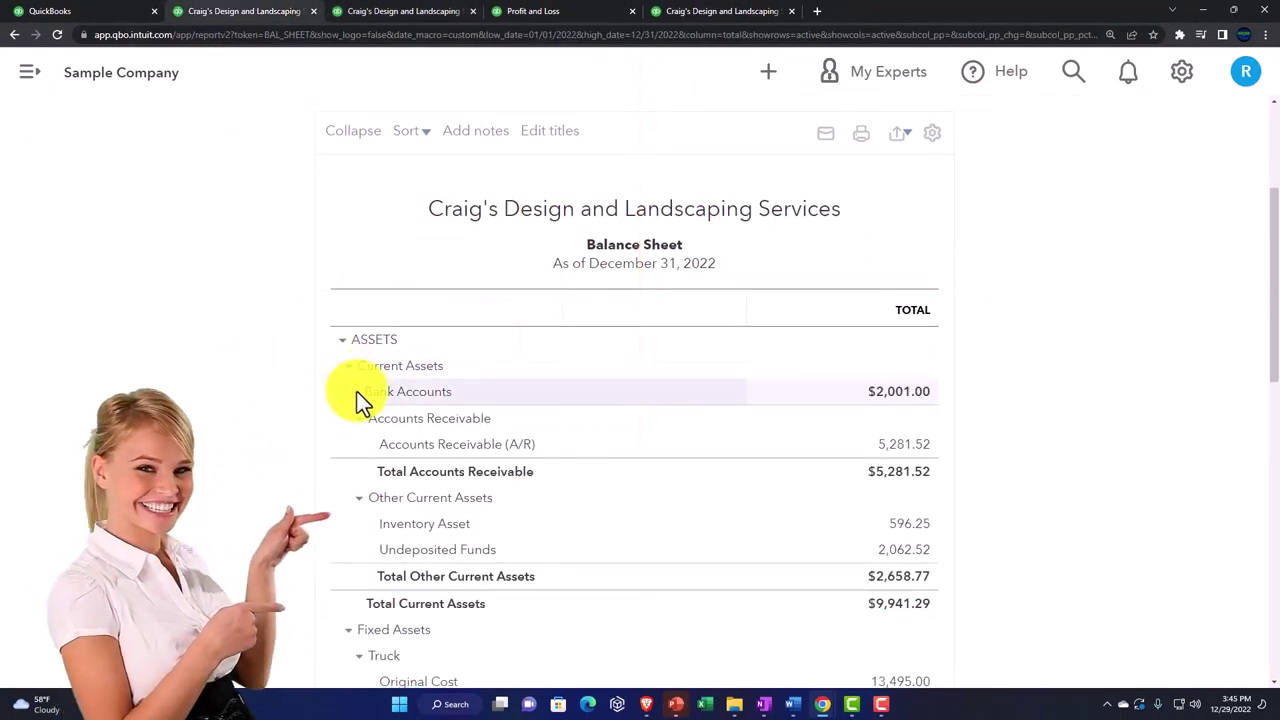
click(359, 420)
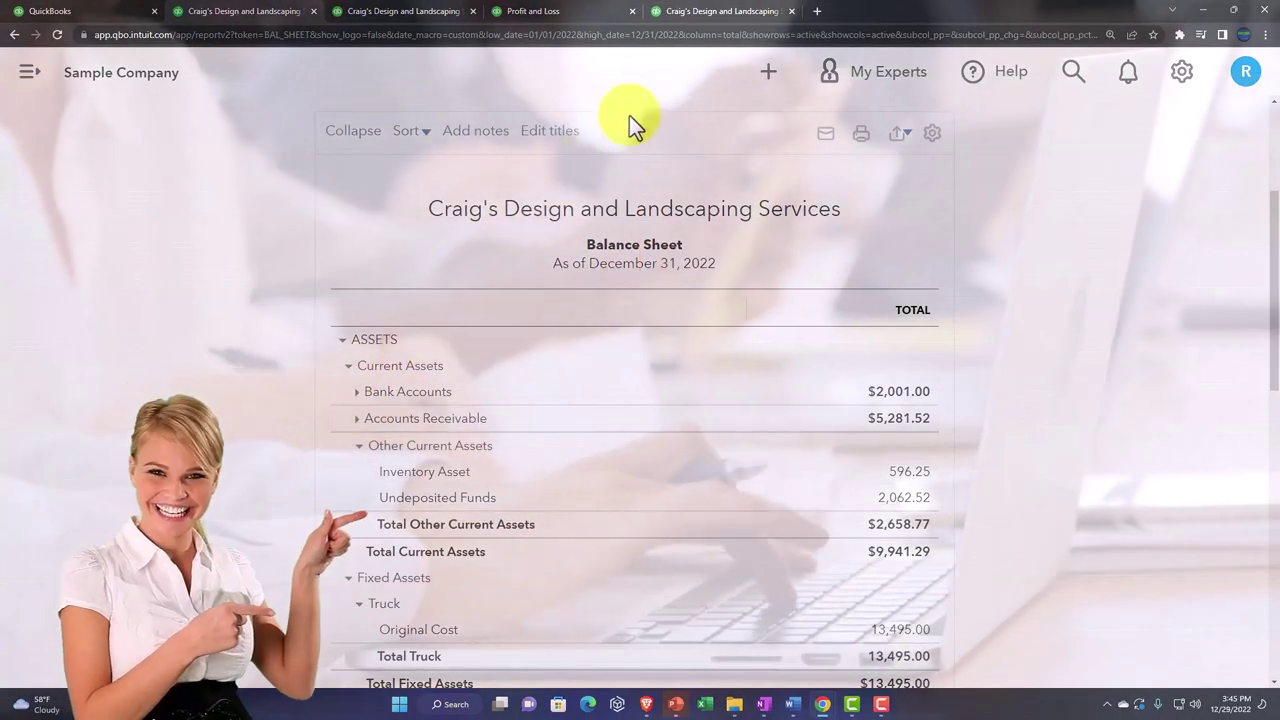
click(688, 20)
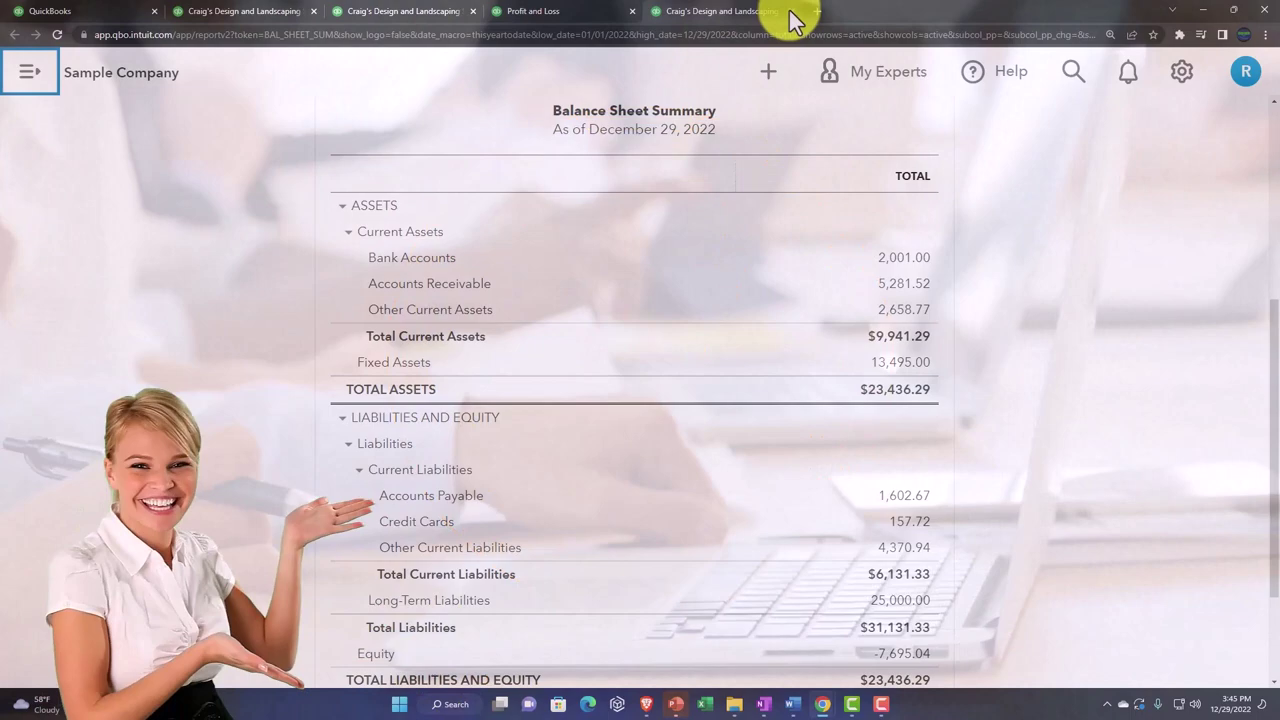
Close Balance Sheet Summary and view Balance Sheet Comparison, December 29, 2022 against prior year.
click(791, 11)
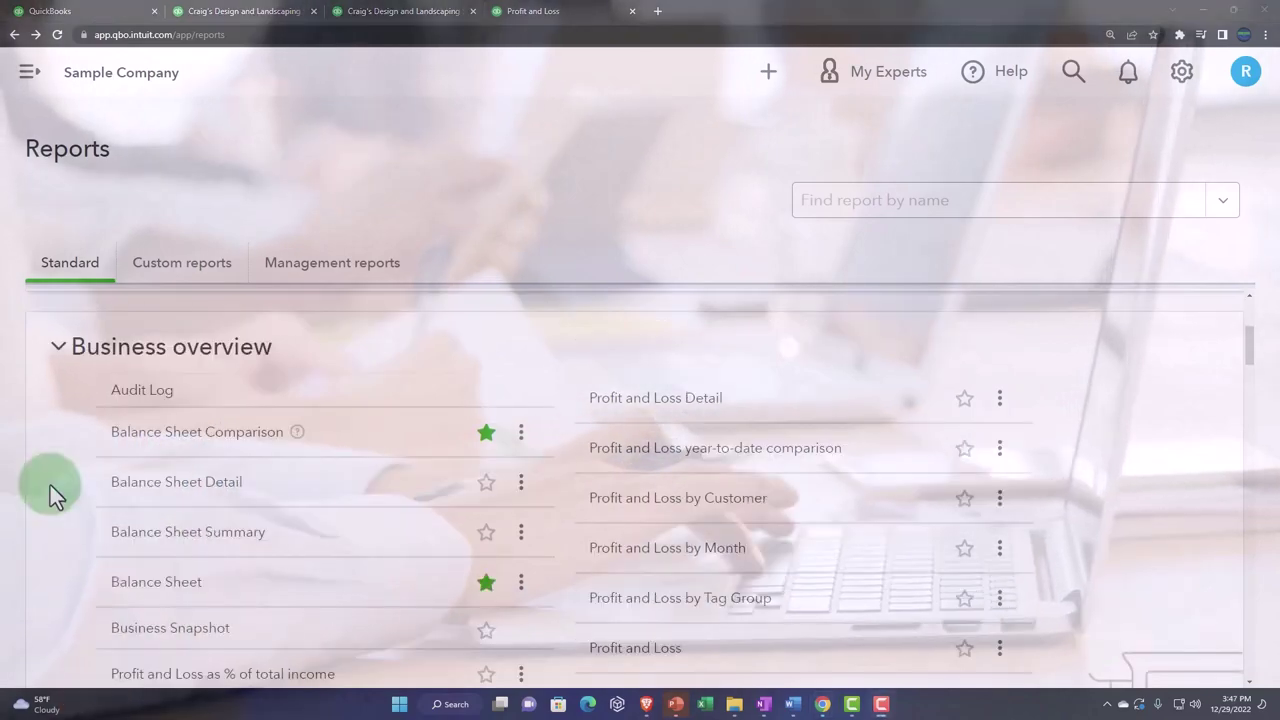
scroll(88, 435, down, 1)
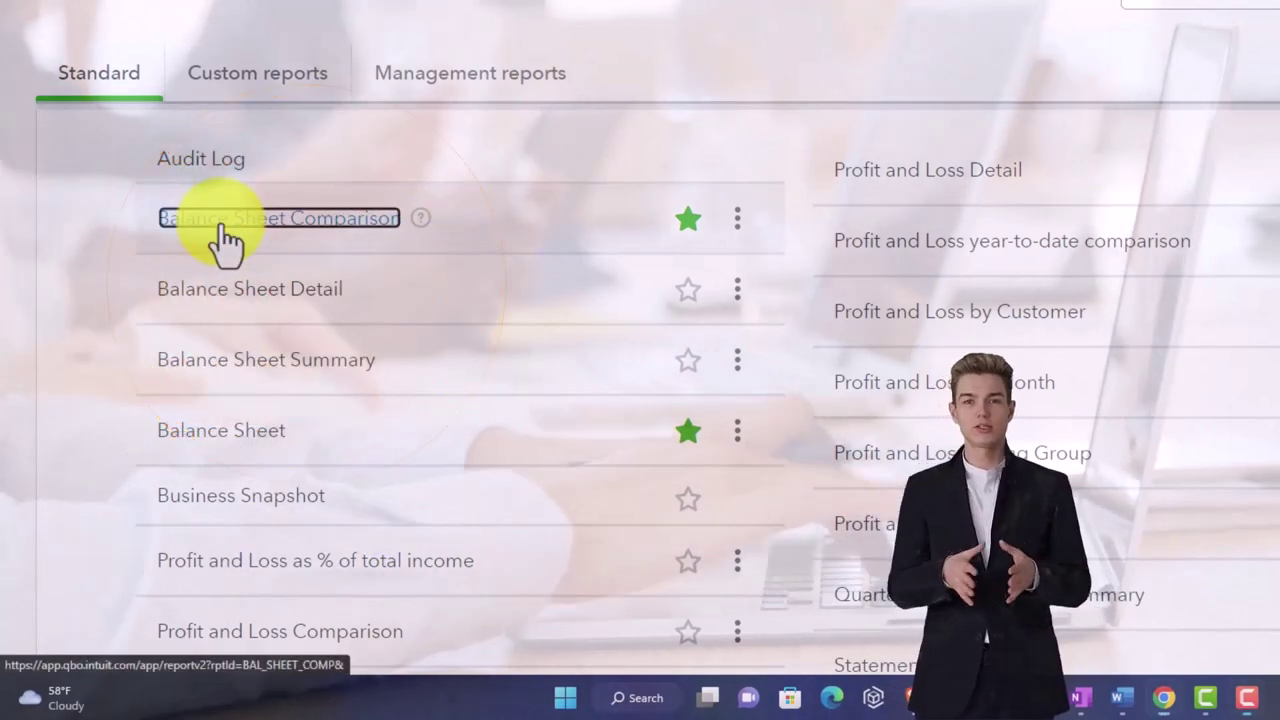
right_click(226, 240)
key(Escape)
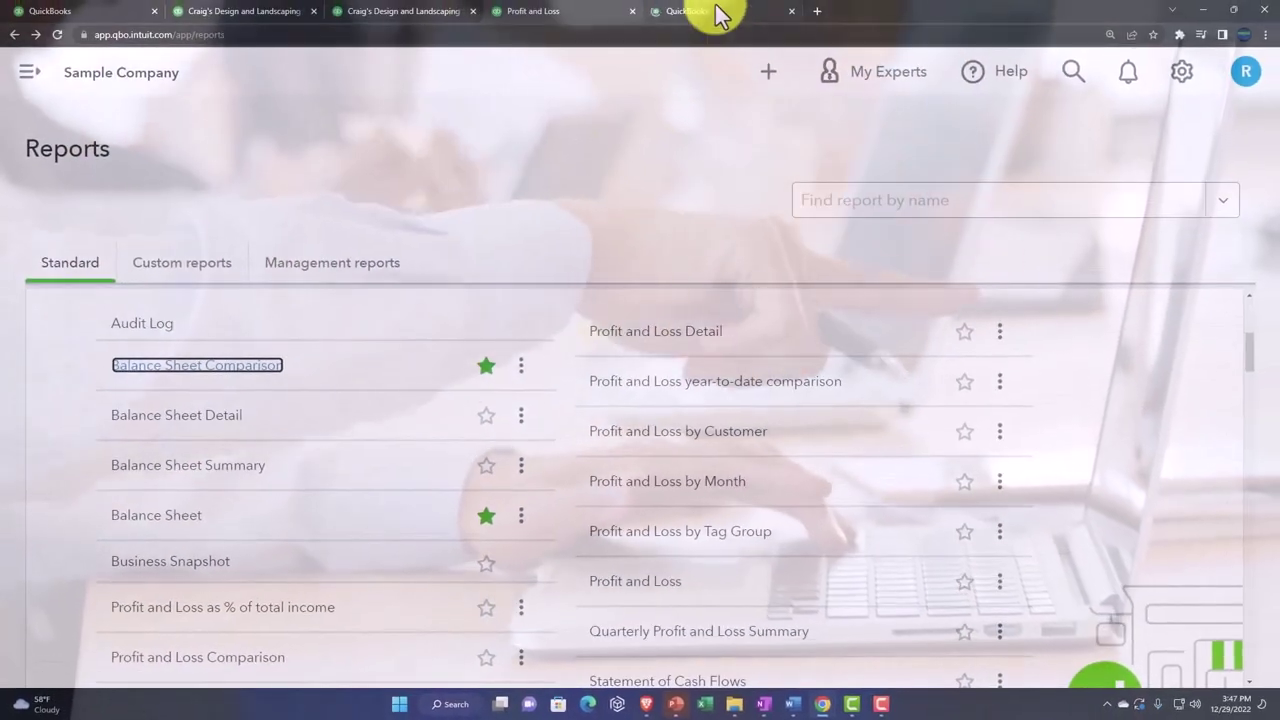
click(718, 14)
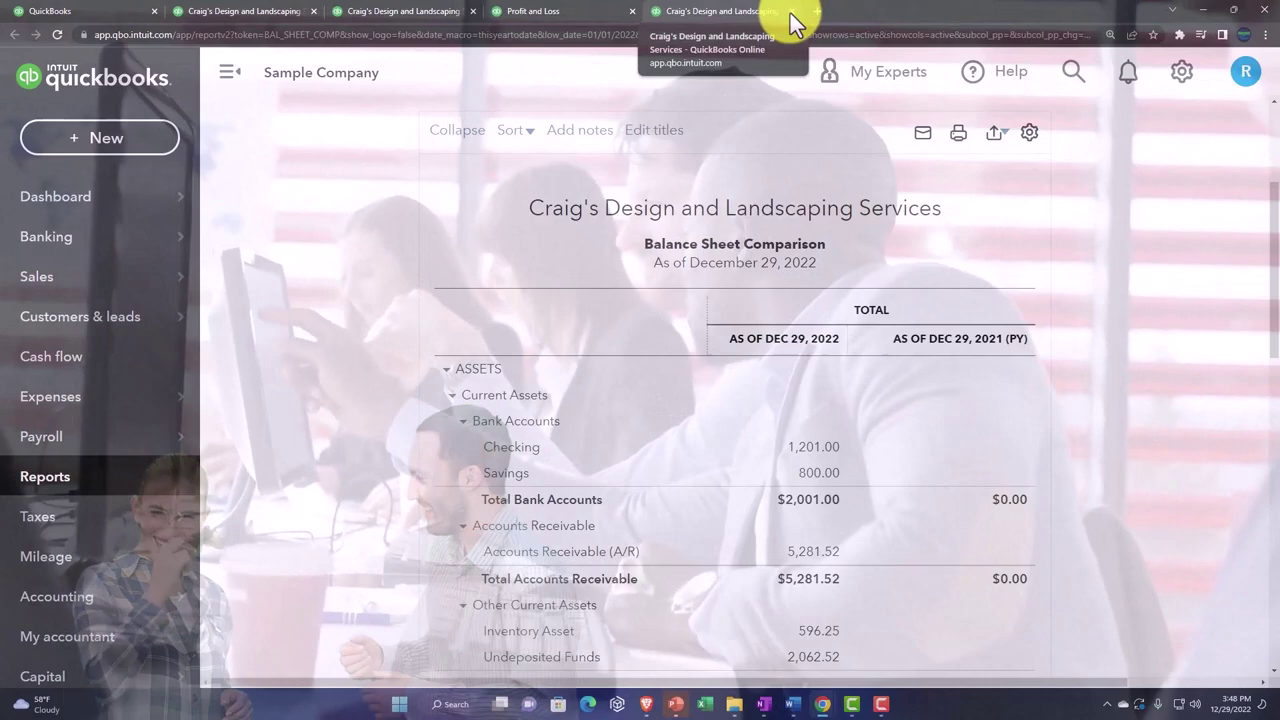
Close the Balance Sheet Comparison tab.
click(791, 12)
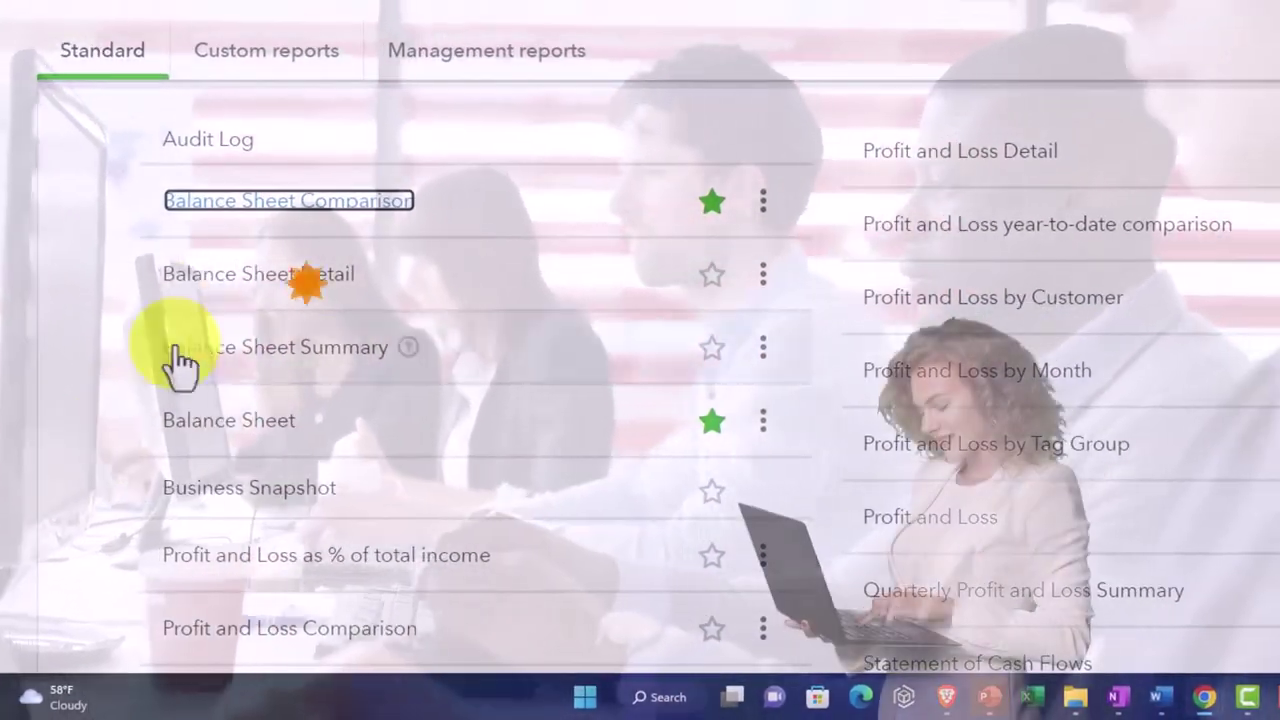
Open Balance Sheet Summary again in a new tab and scroll through it.
click(203, 295)
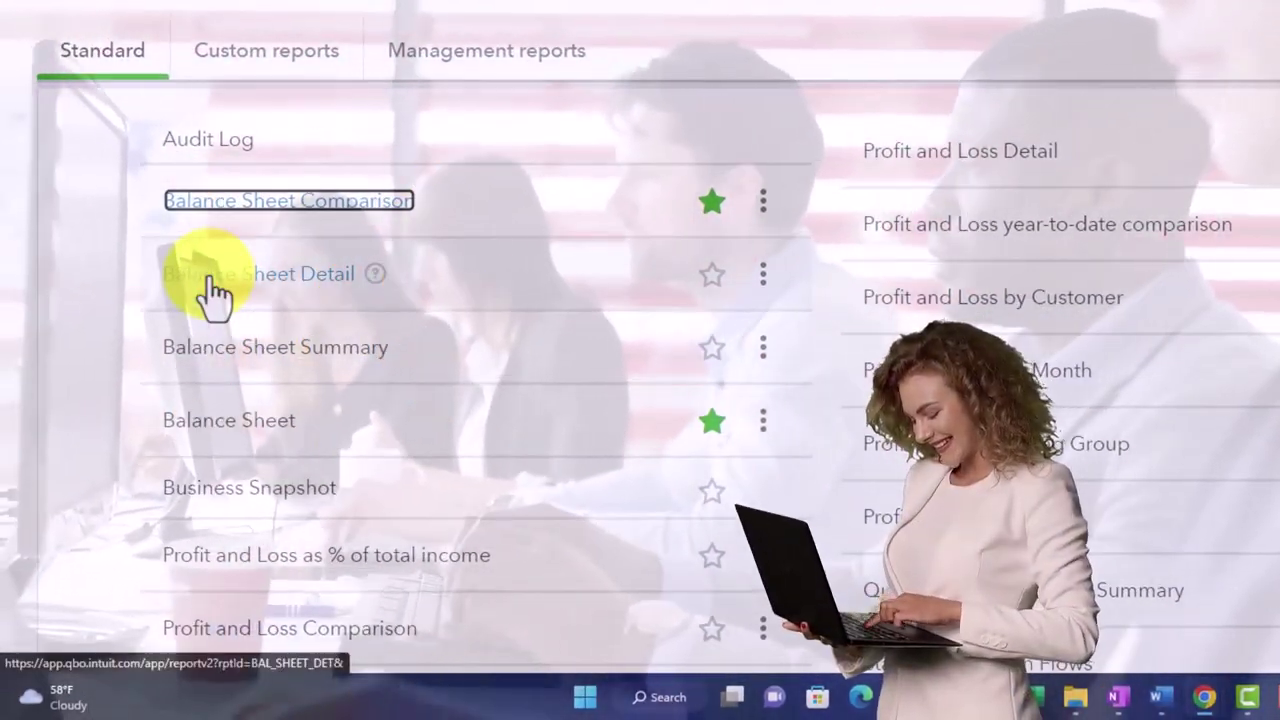
scroll(140, 320, down, 1)
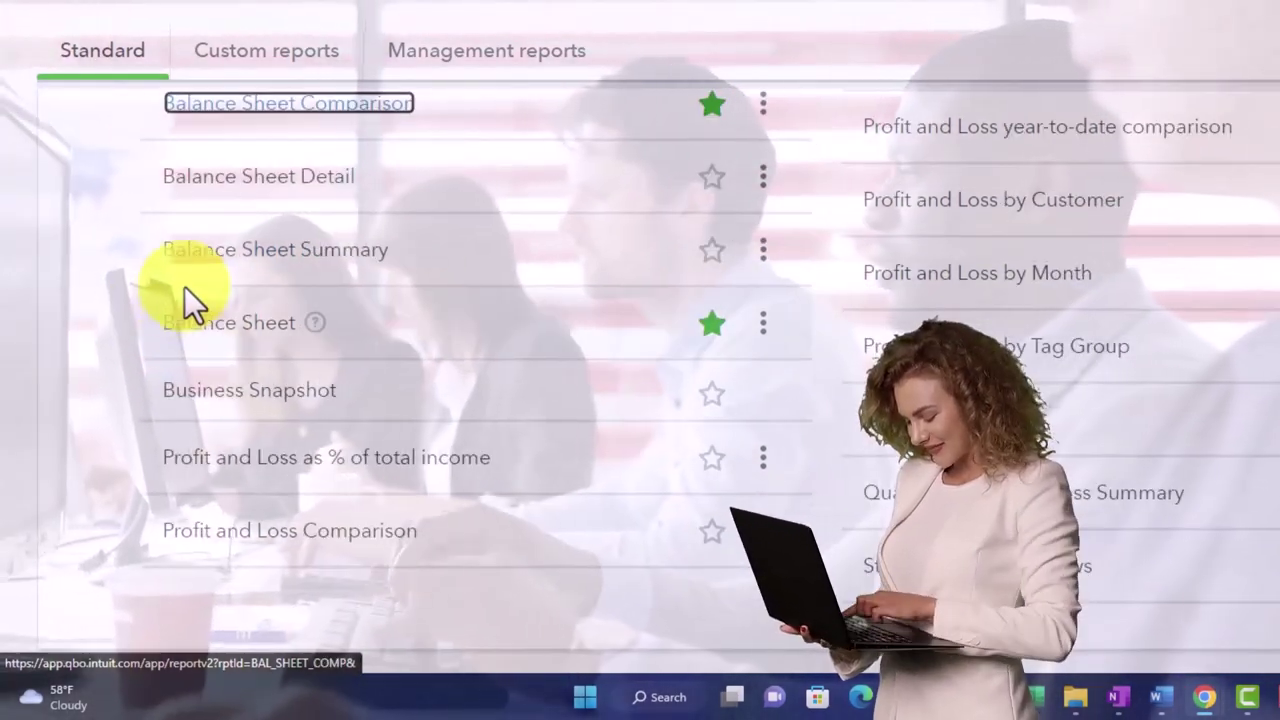
click(218, 272)
right_click(220, 266)
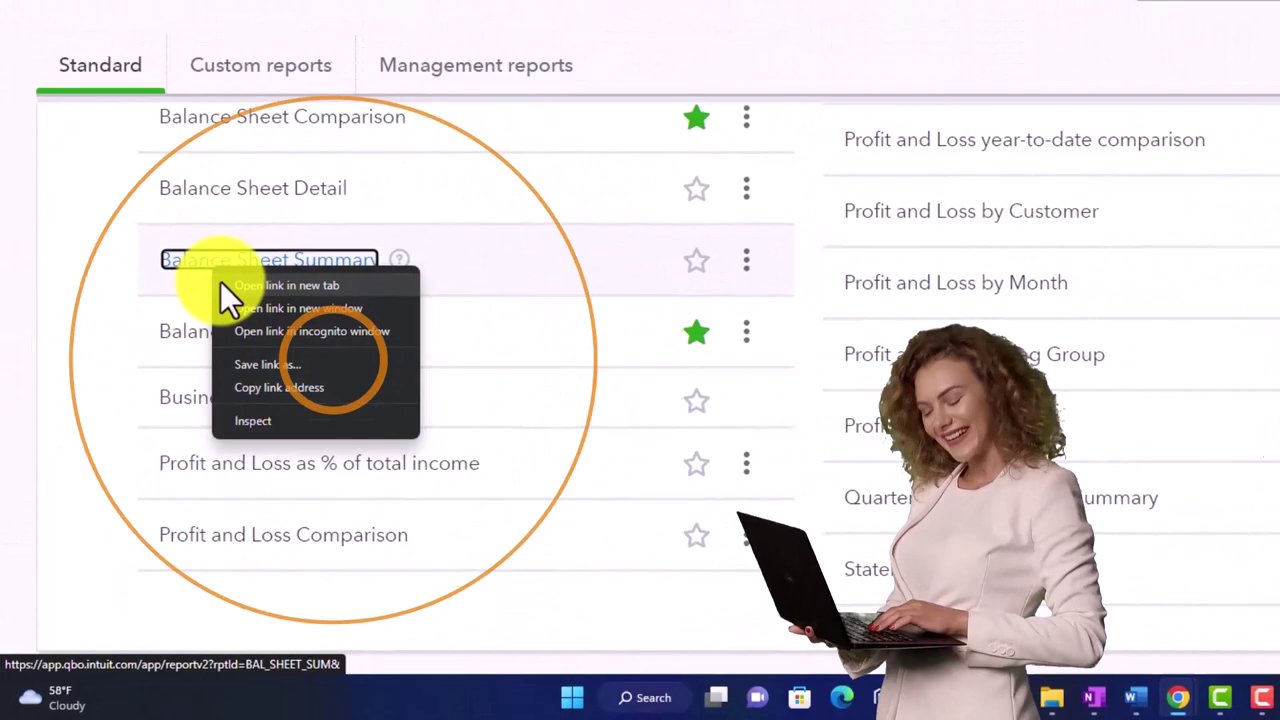
click(229, 275)
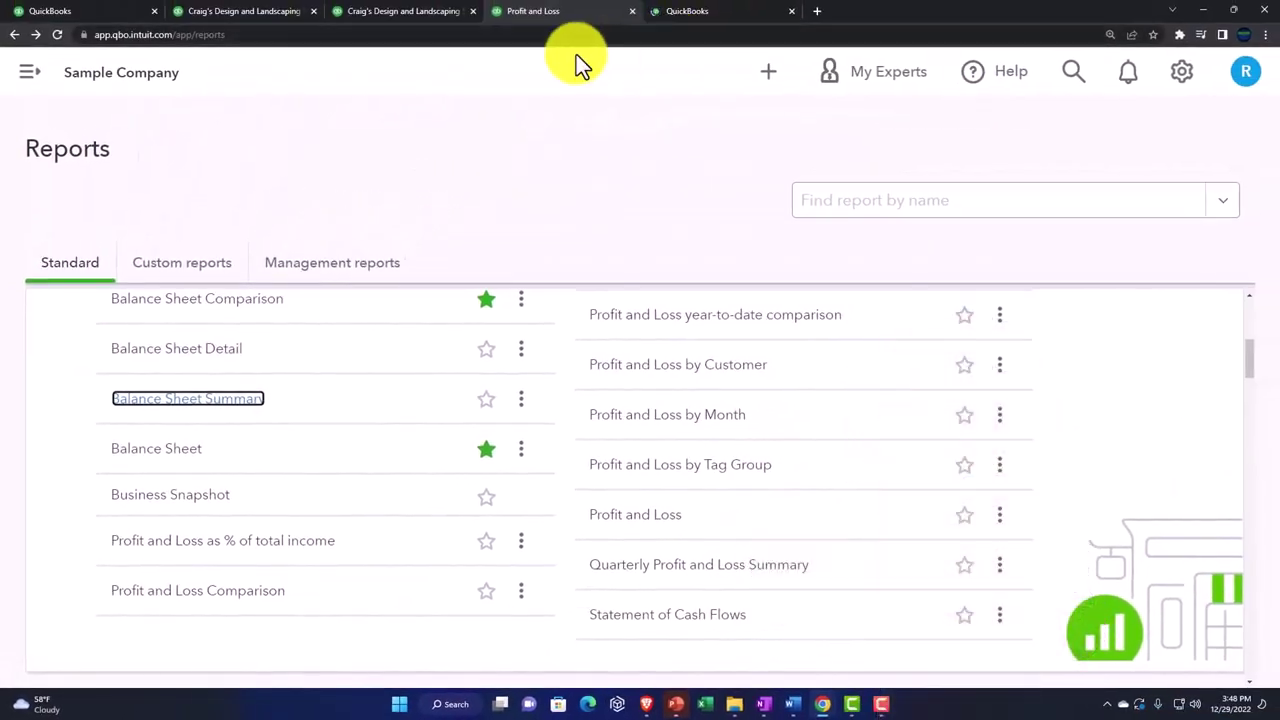
click(706, 16)
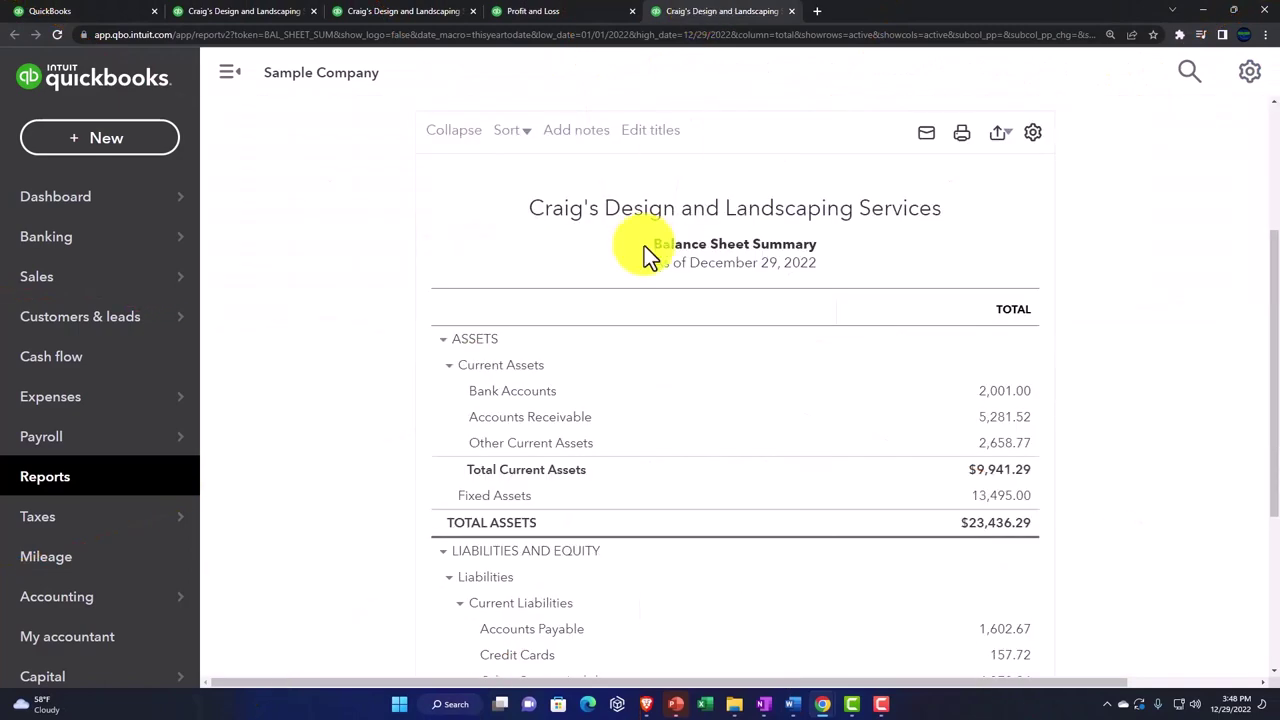
scroll(627, 380, down, 1)
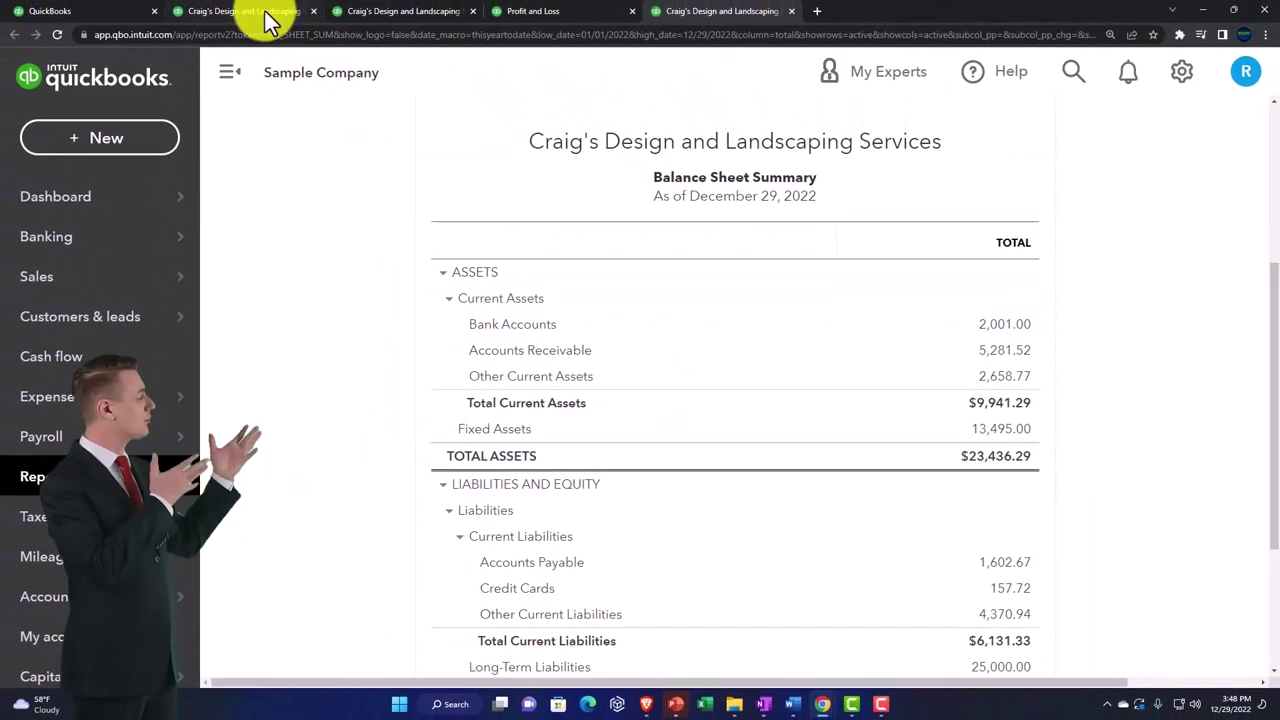
Expand Bank Accounts on the Balance Sheet to show Checking and Savings.
click(266, 14)
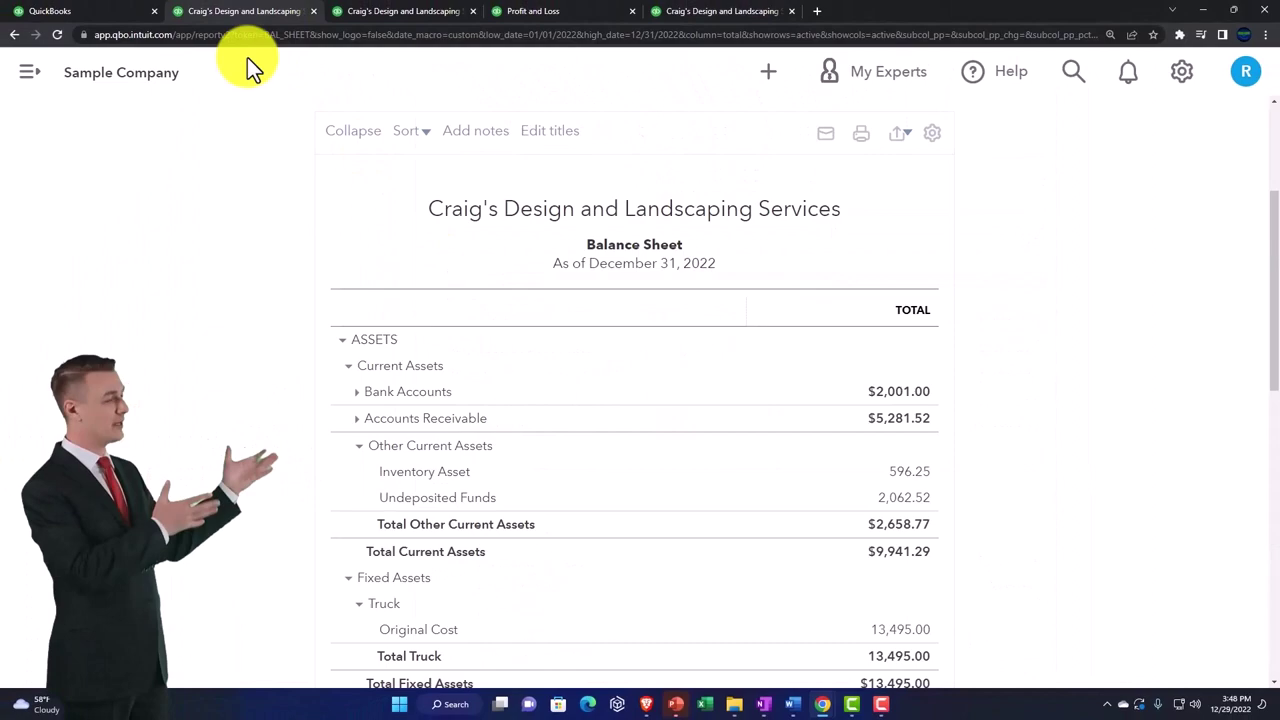
click(360, 392)
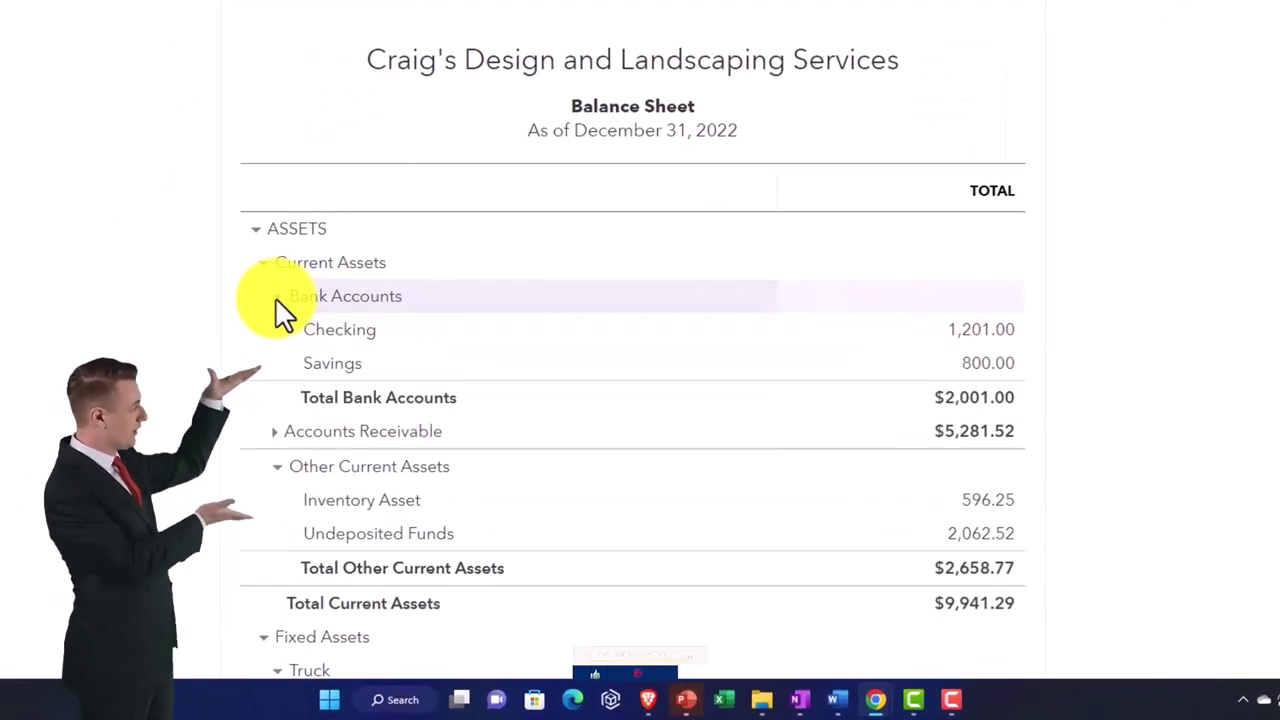
click(275, 297)
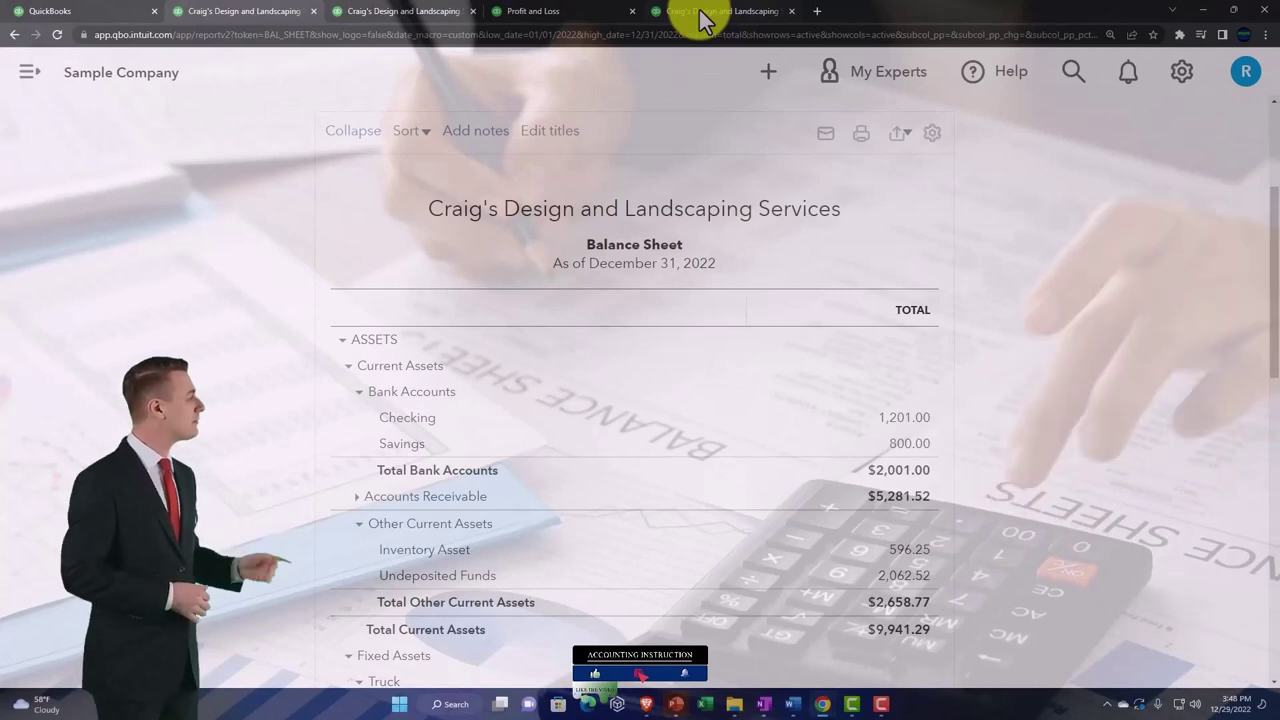
click(705, 12)
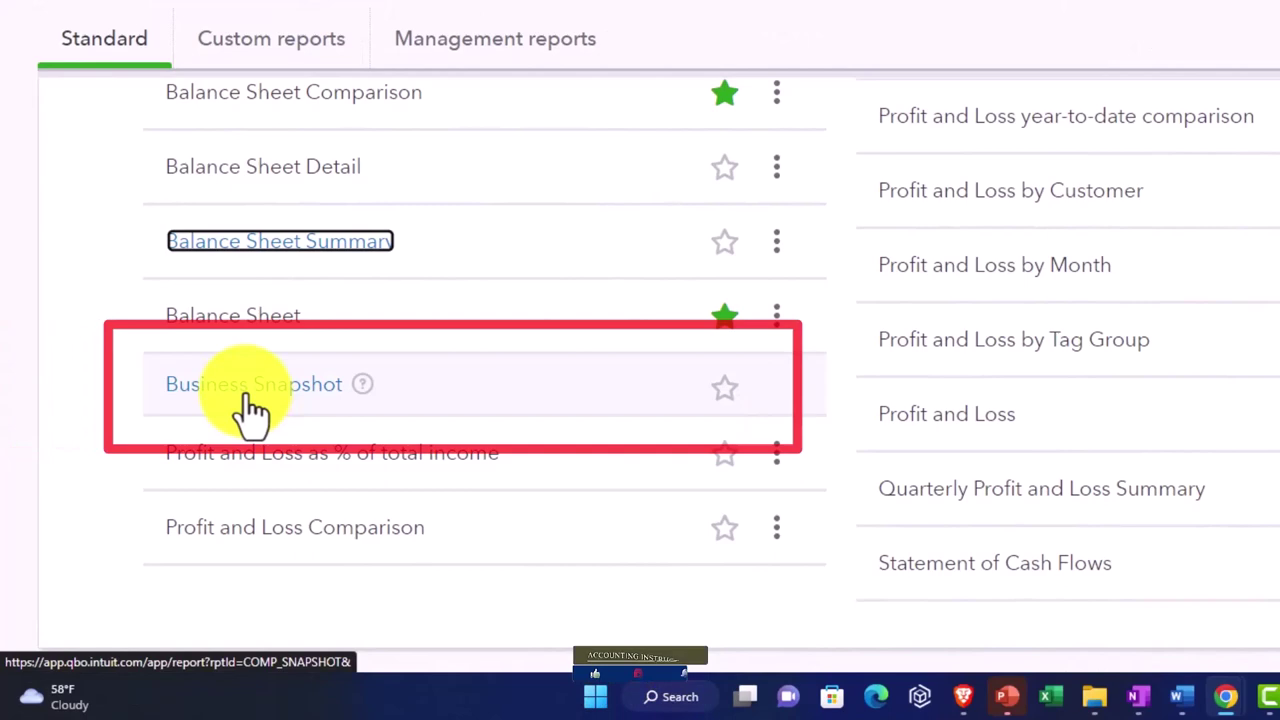
Open Business Snapshot and scroll its charts: $10,200.77 income against $8,558.31 expenses.
key(Escape)
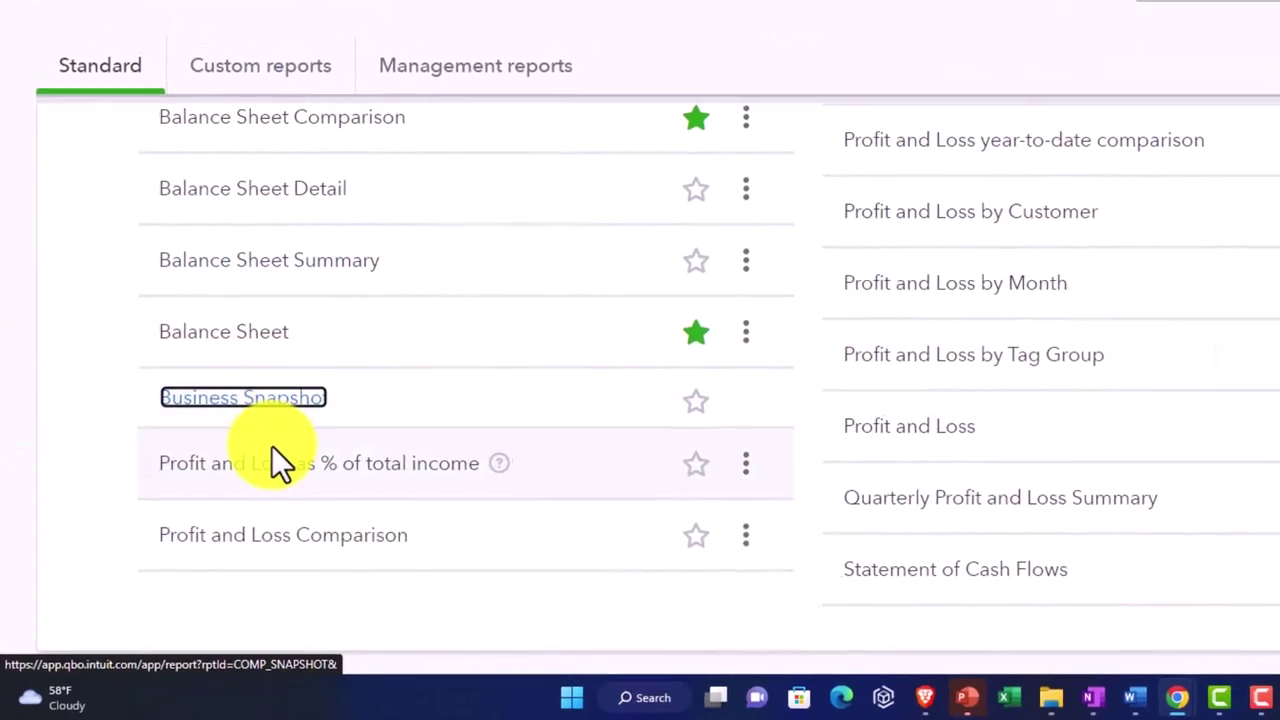
click(190, 490)
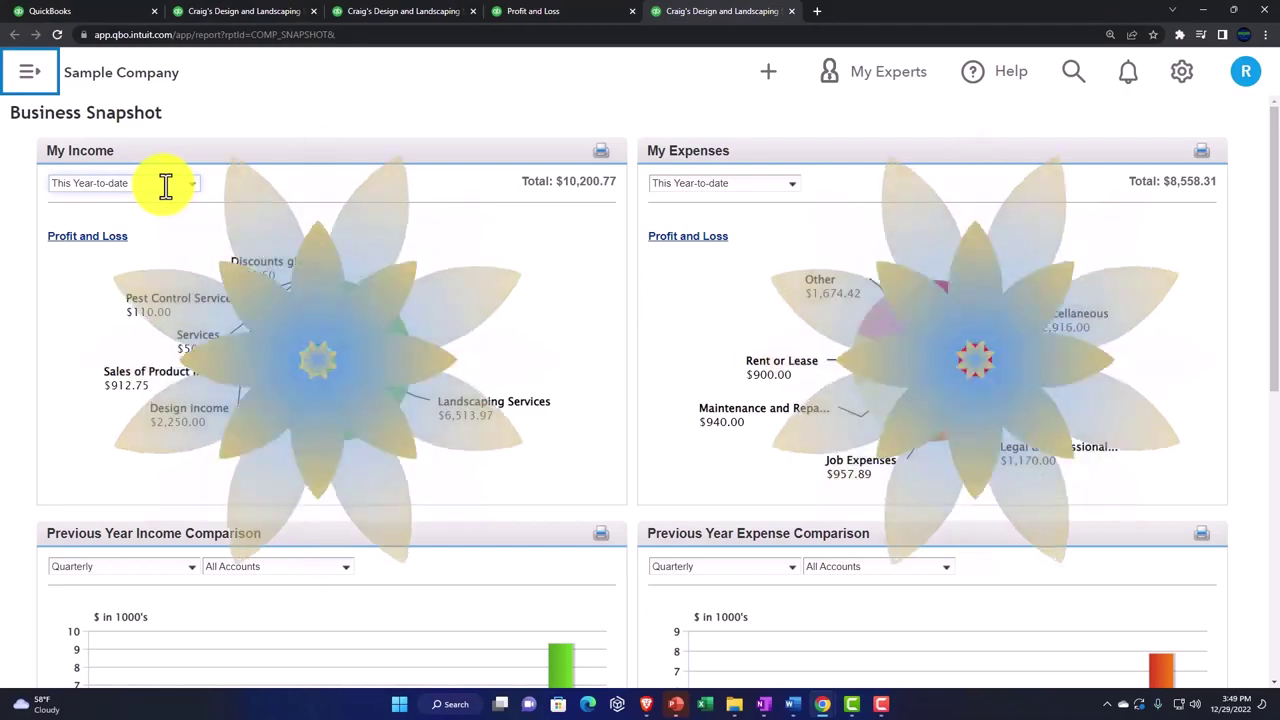
scroll(499, 392, down, 2)
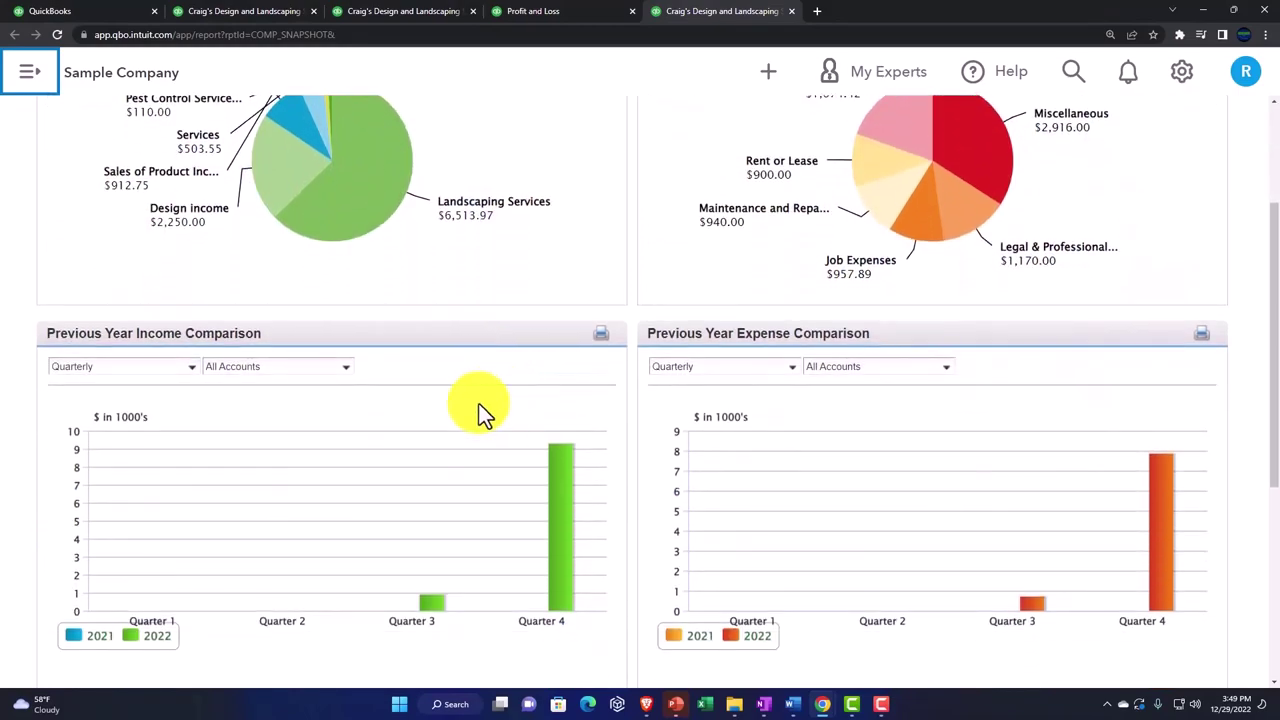
scroll(205, 410, down, 1)
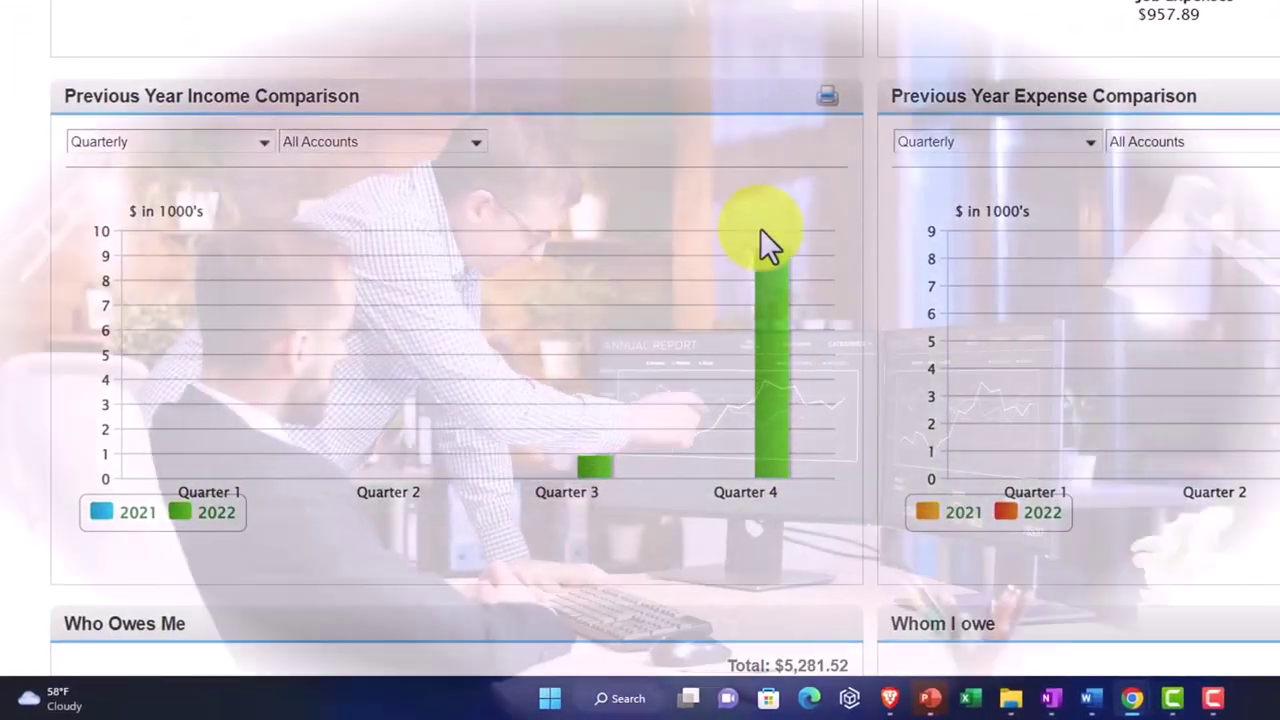
scroll(690, 294, down, 3)
scroll(762, 228, down, 2)
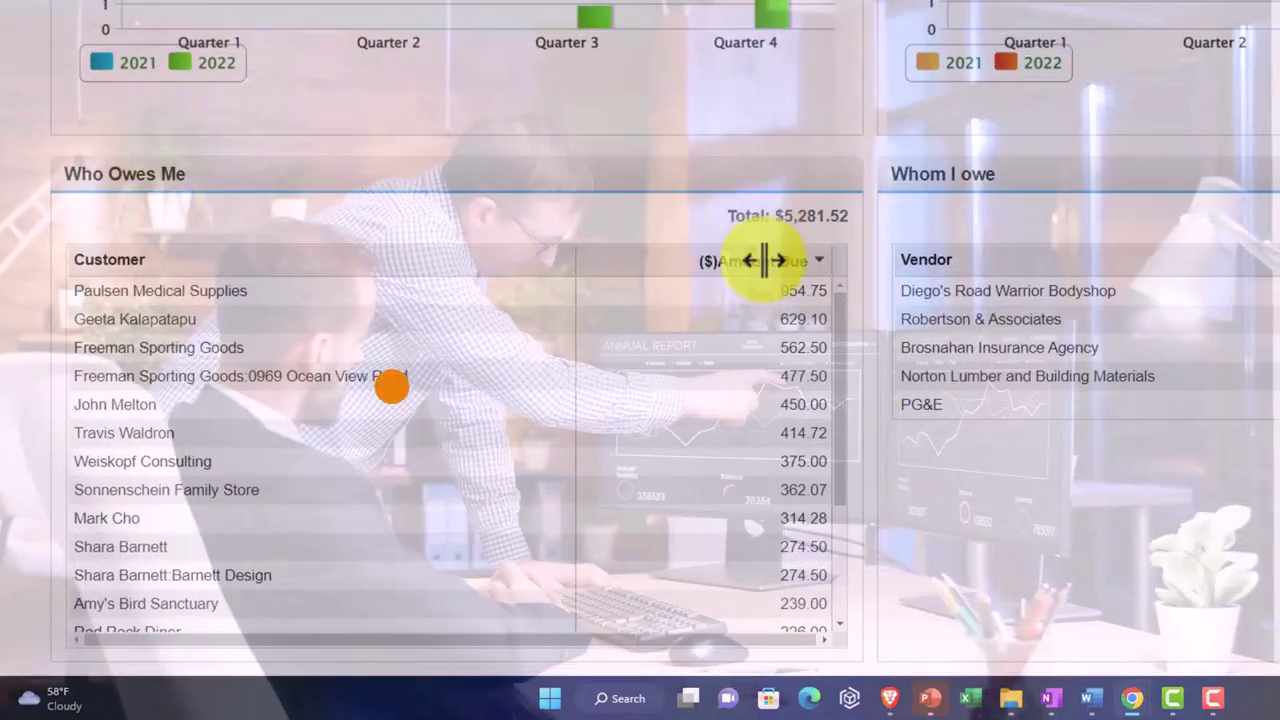
scroll(765, 368, down, 1)
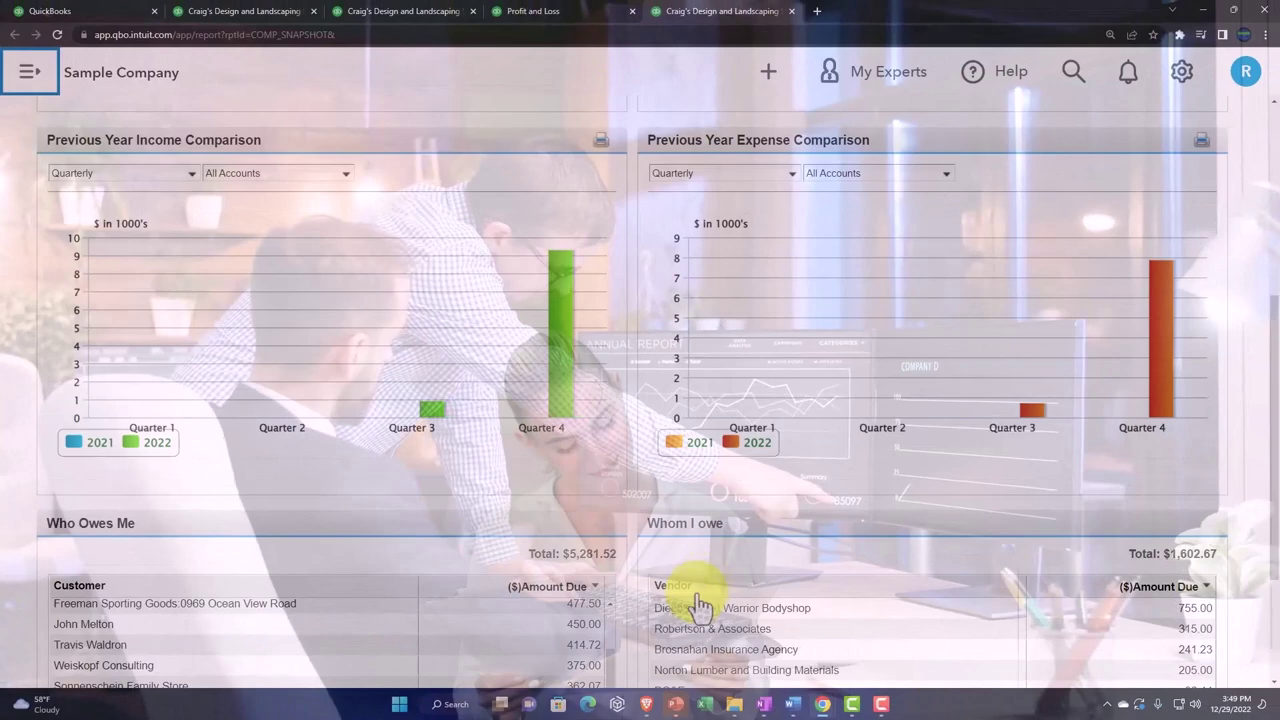
scroll(700, 595, up, 4)
scroll(640, 400, up, 1)
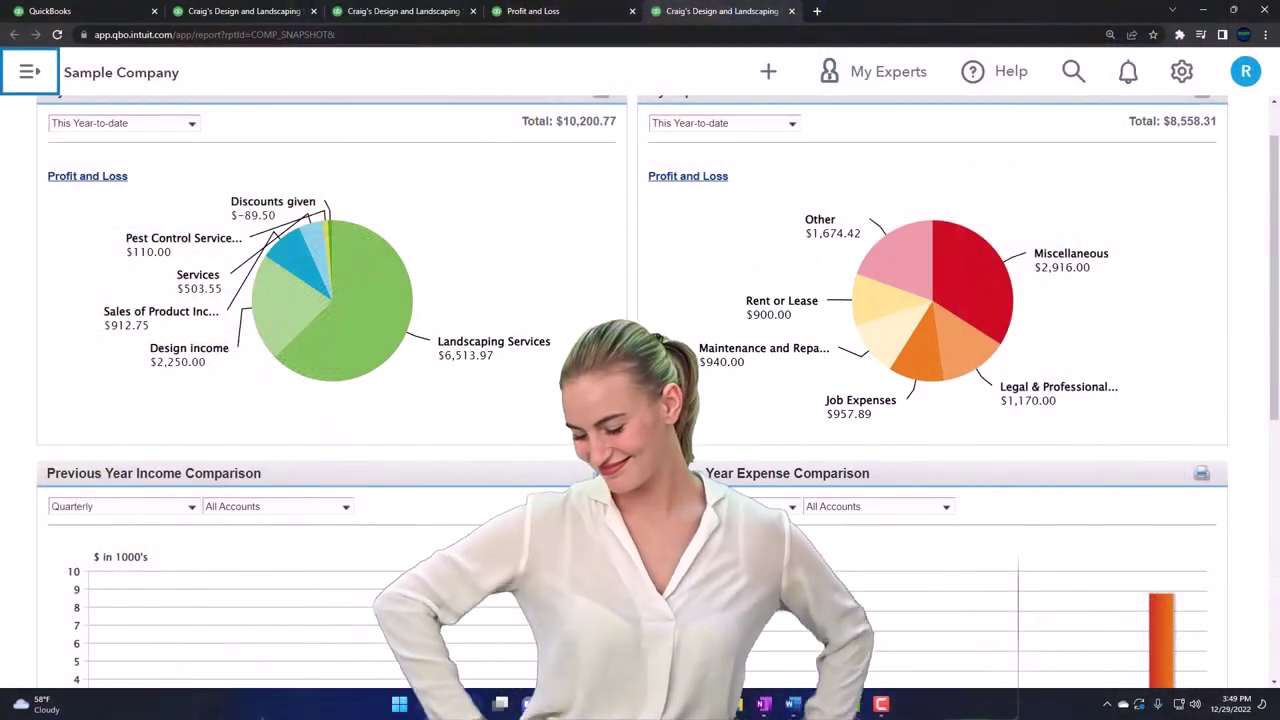
scroll(640, 400, up, 1)
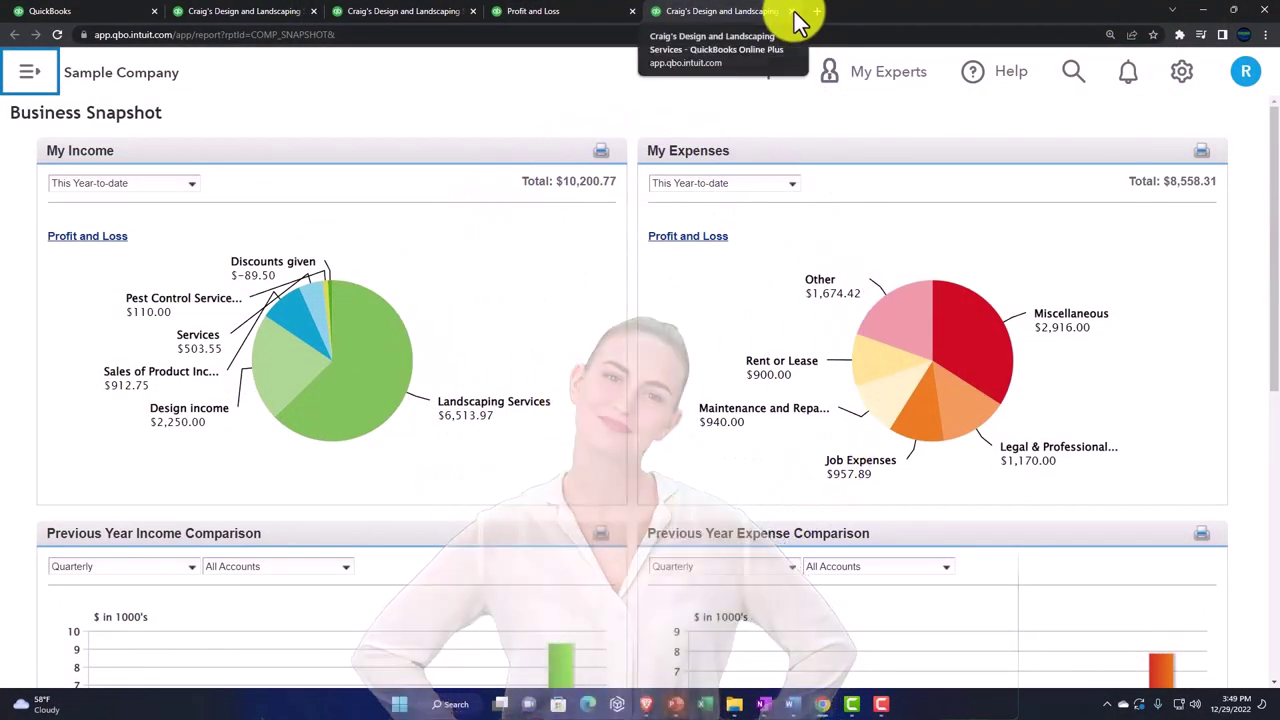
Close Business Snapshot and locate Profit and Loss as % of total income in the list.
click(794, 12)
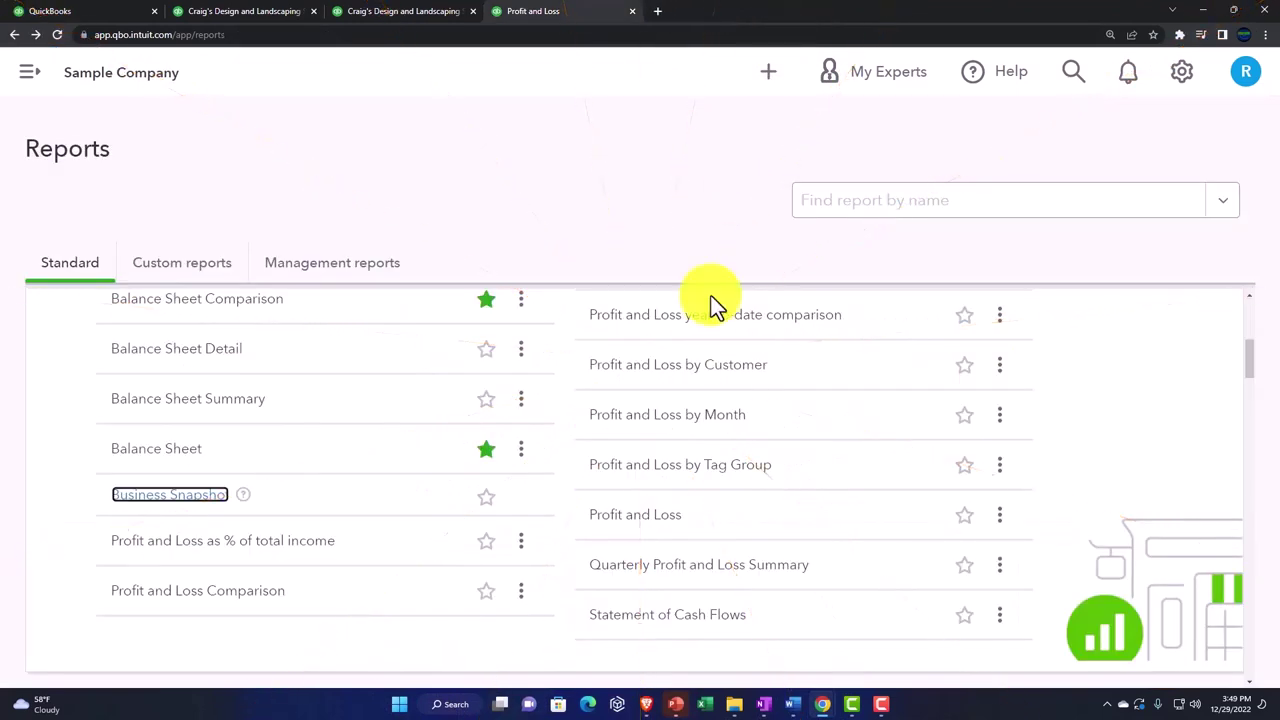
scroll(665, 410, down, 1)
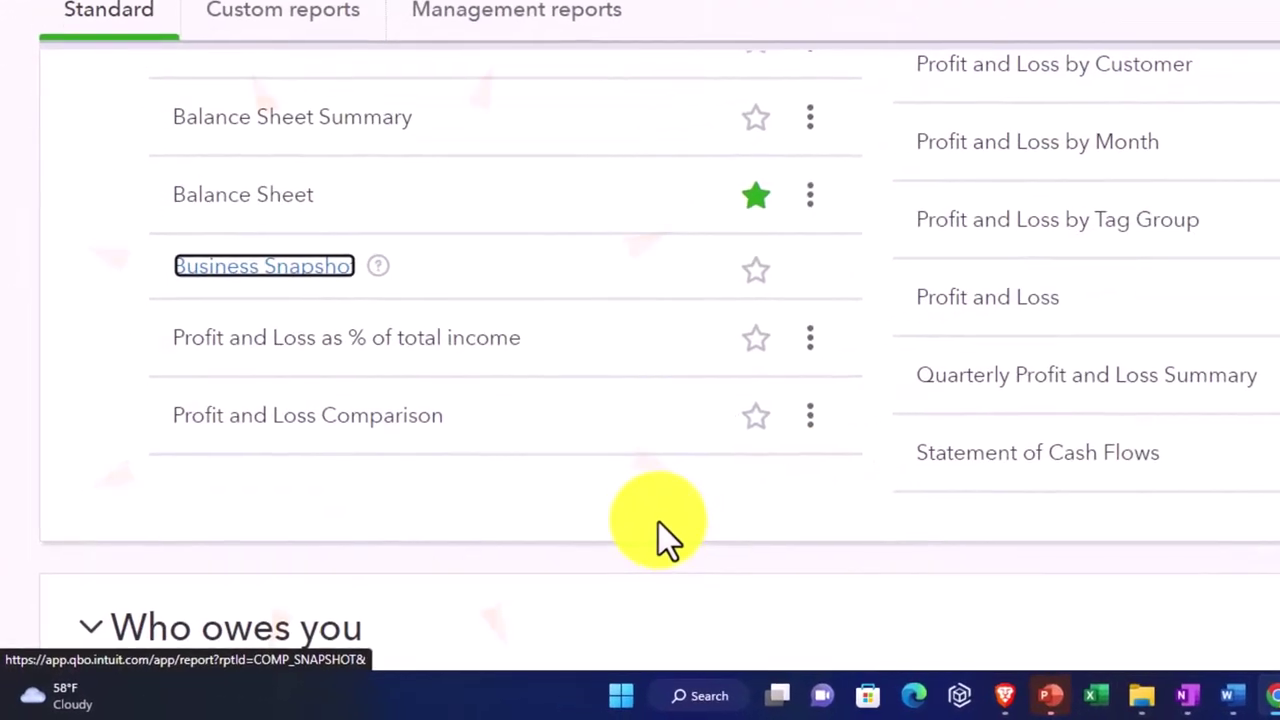
right_click(436, 339)
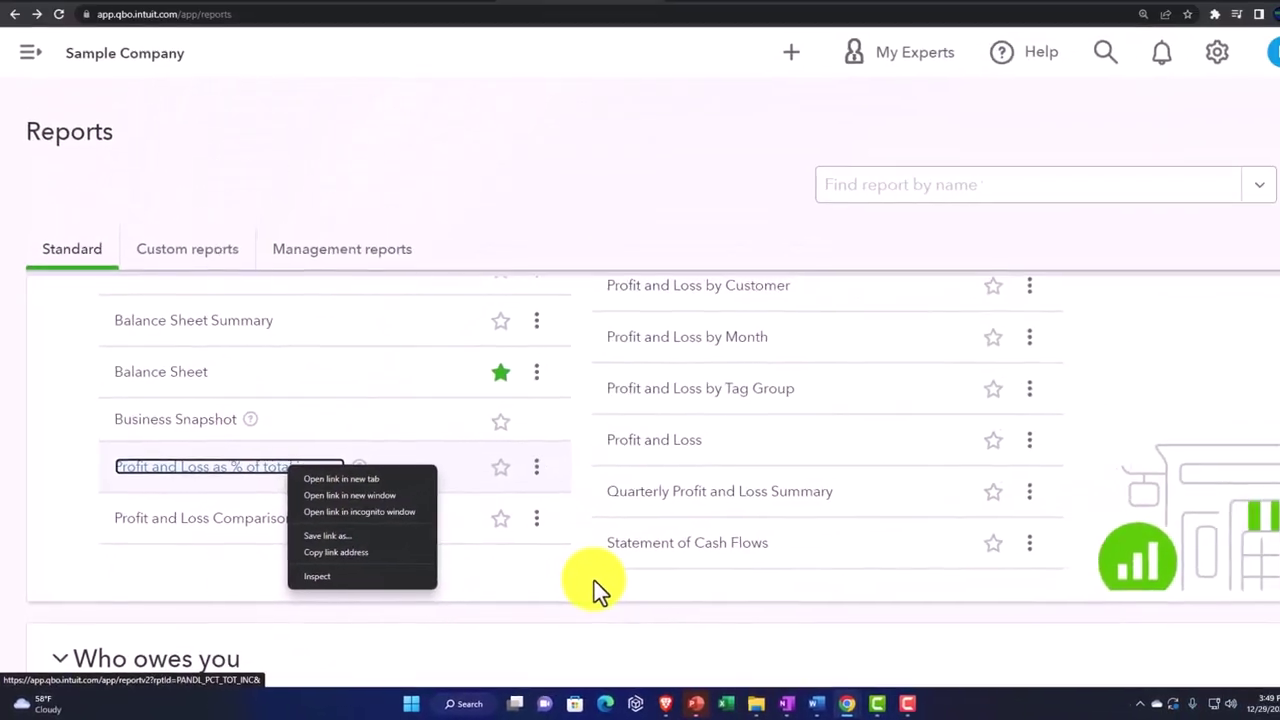
click(560, 595)
scroll(548, 597, up, 2)
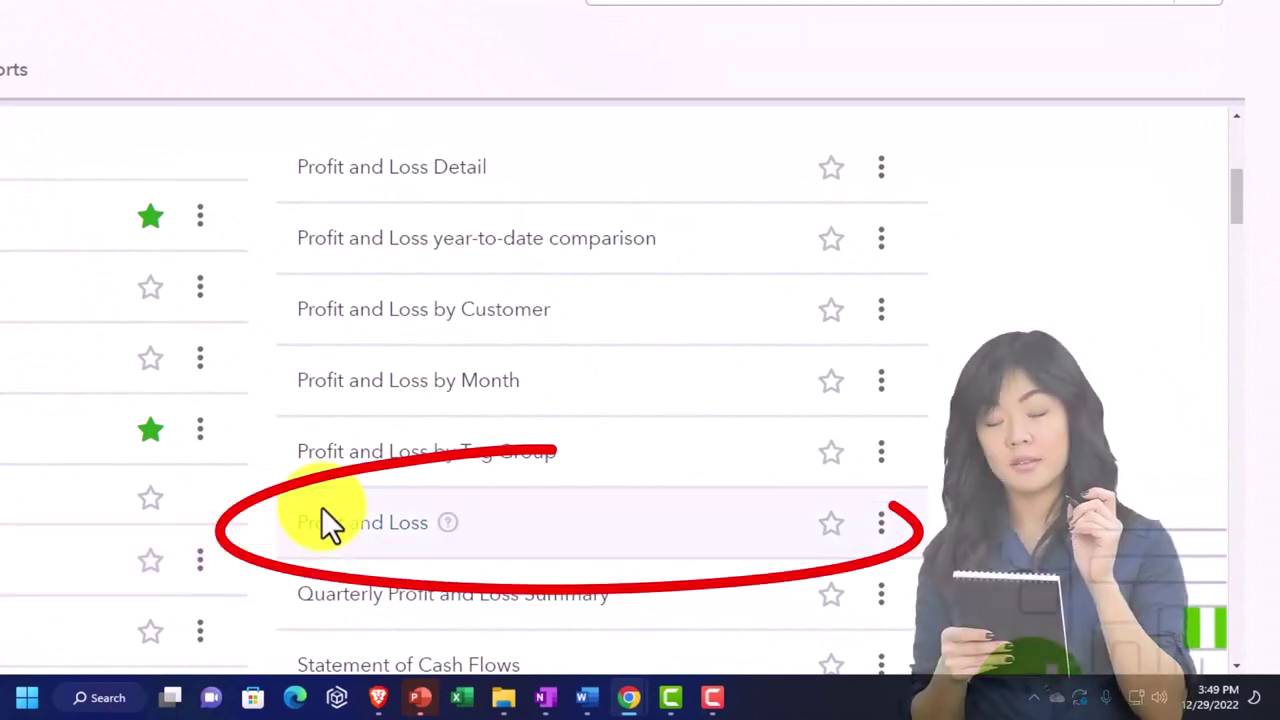
Star Profit and Loss as a favourite and open Profit and Loss as % of total income in a new tab.
click(832, 525)
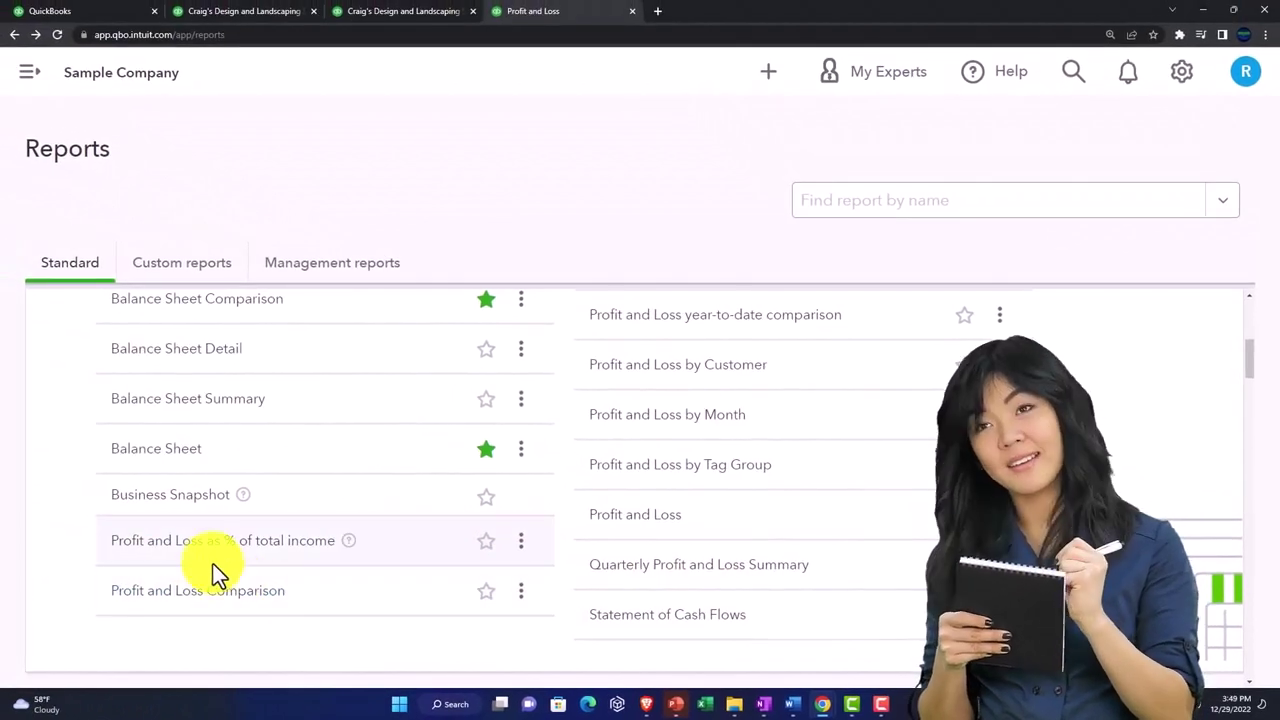
right_click(200, 553)
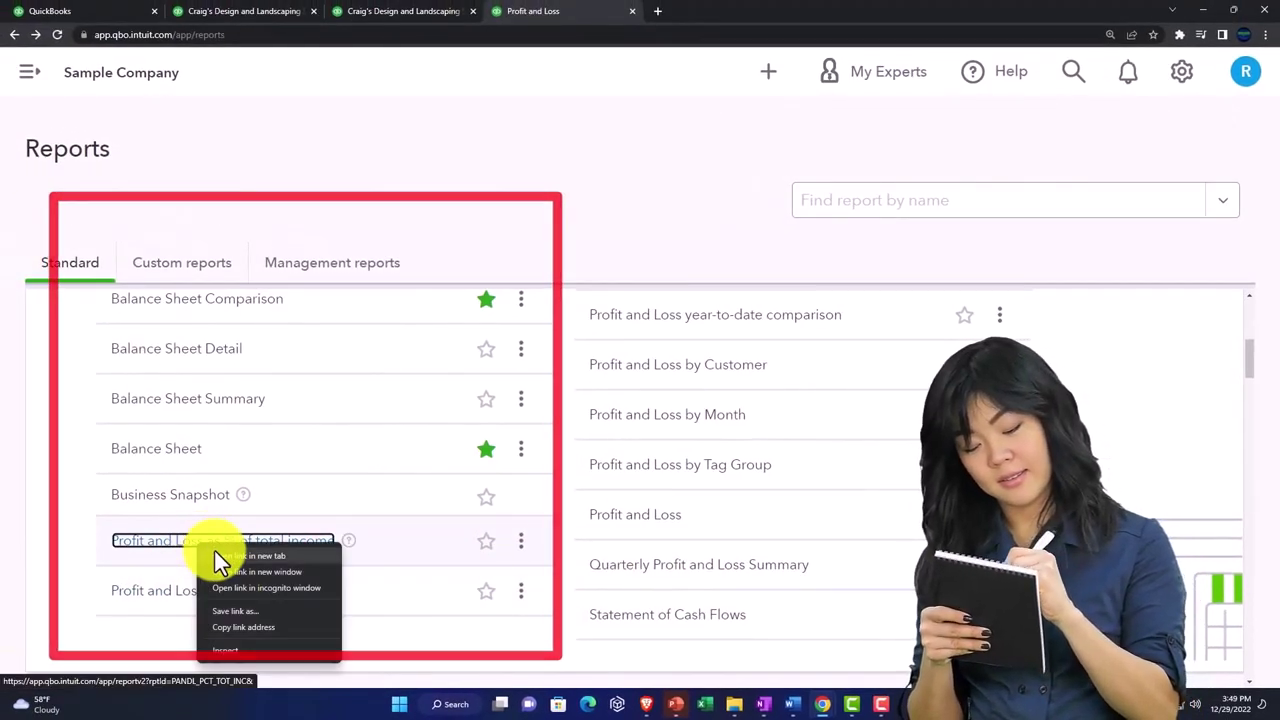
key(Escape)
middle_click(220, 553)
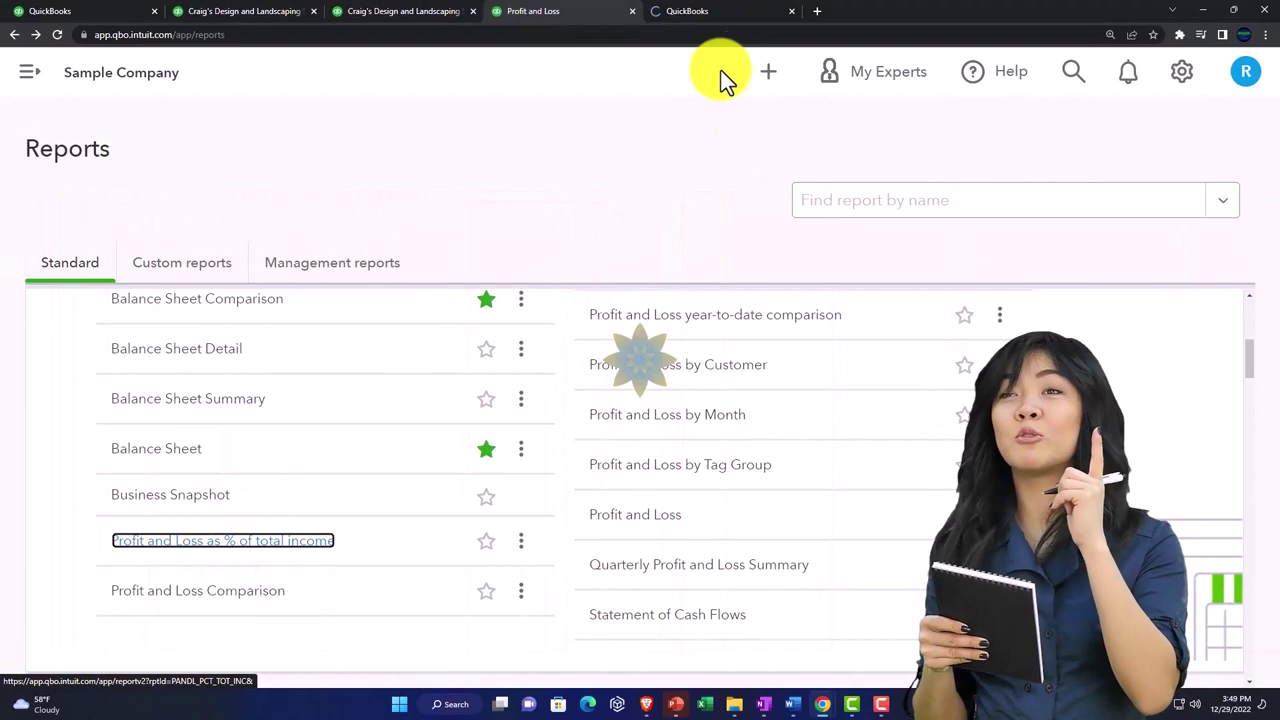
View the 2022 Profit and Loss % of Total Income report with the sidebar collapsed, then close it.
click(705, 14)
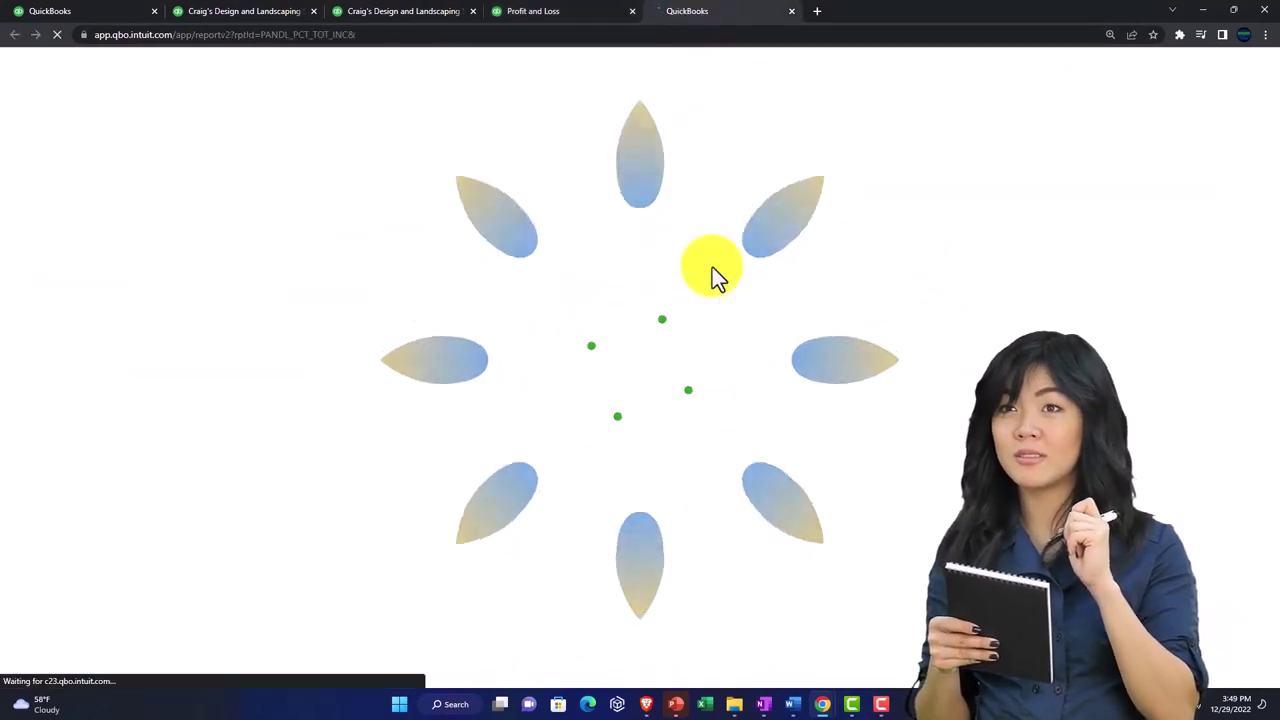
click(229, 72)
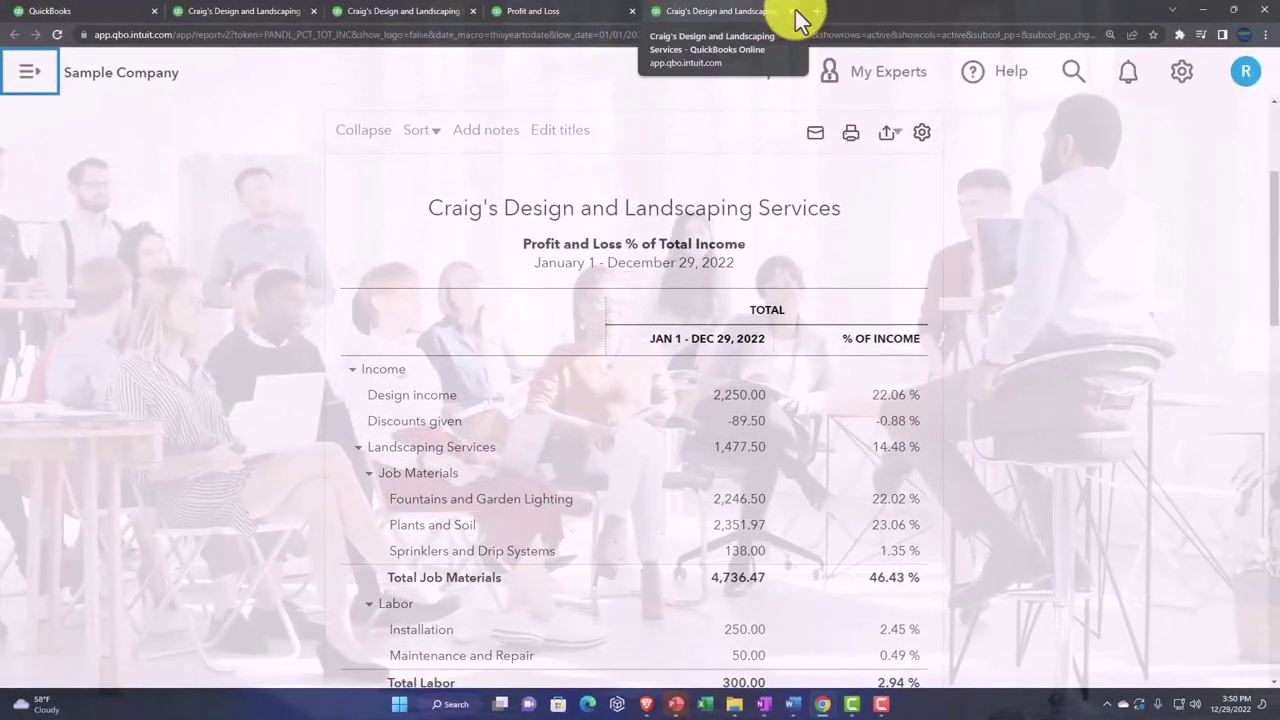
click(797, 17)
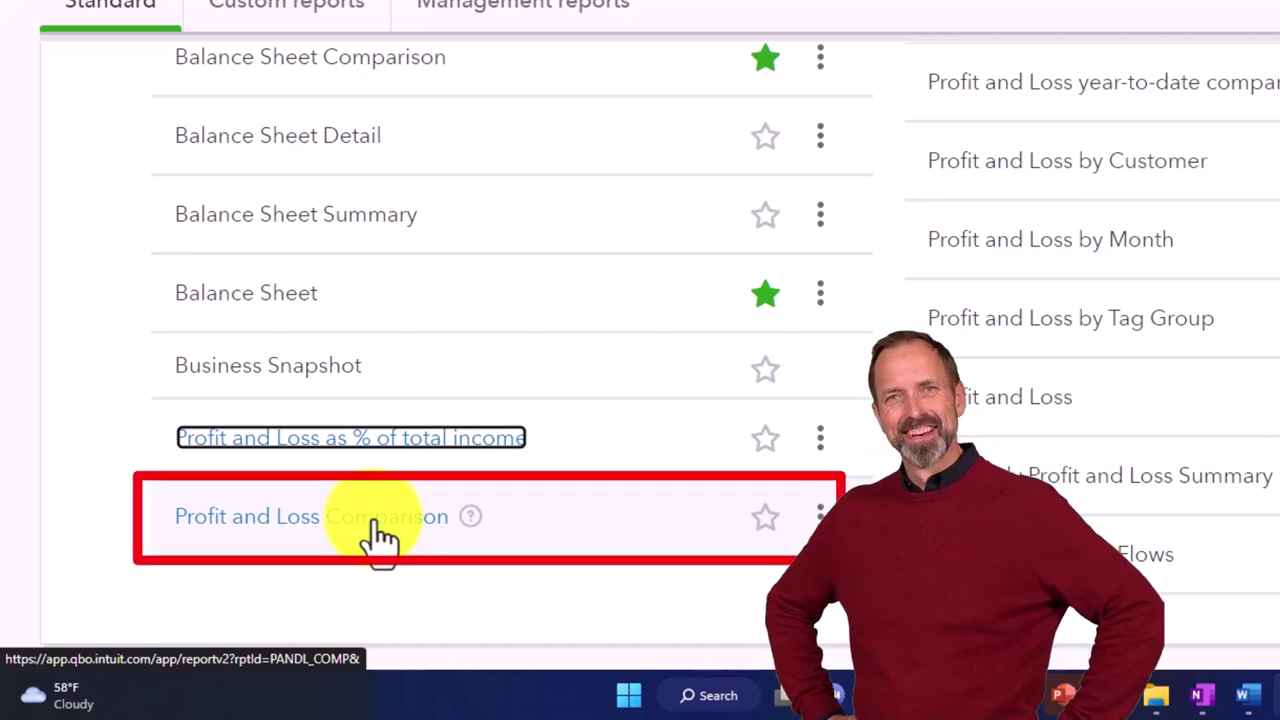
scroll(818, 518, up, 1)
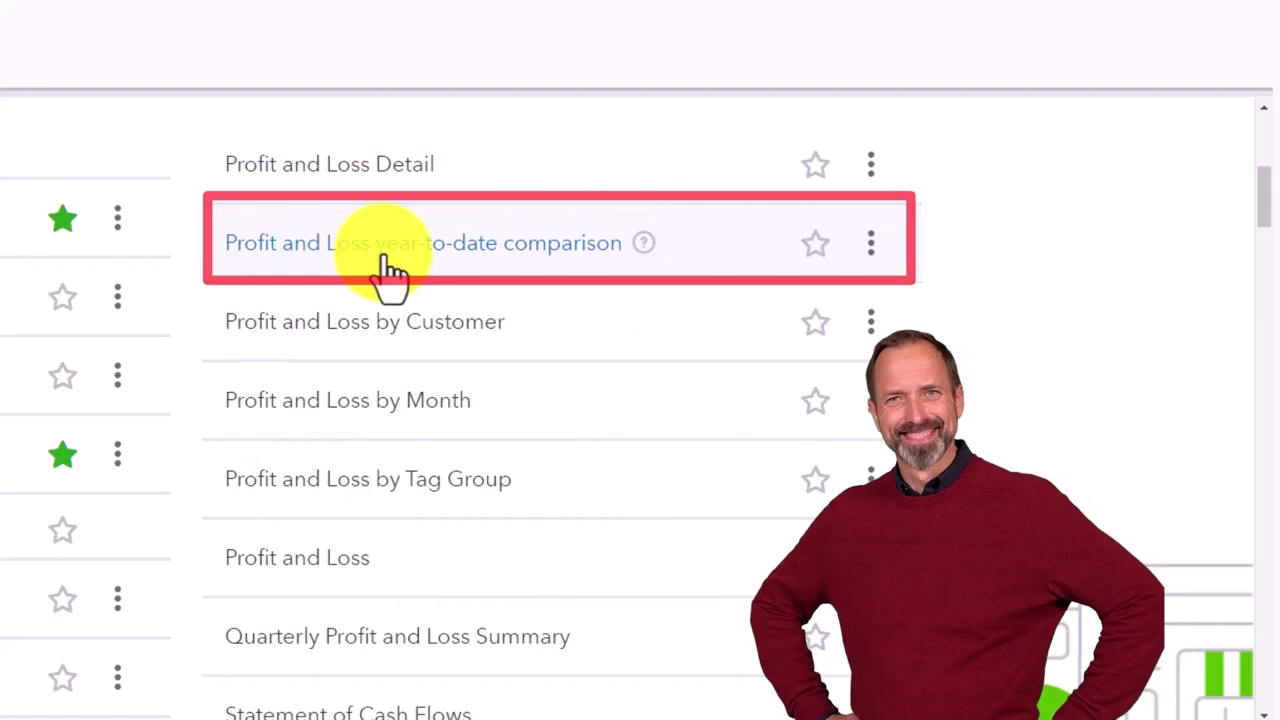
scroll(389, 272, down, 1)
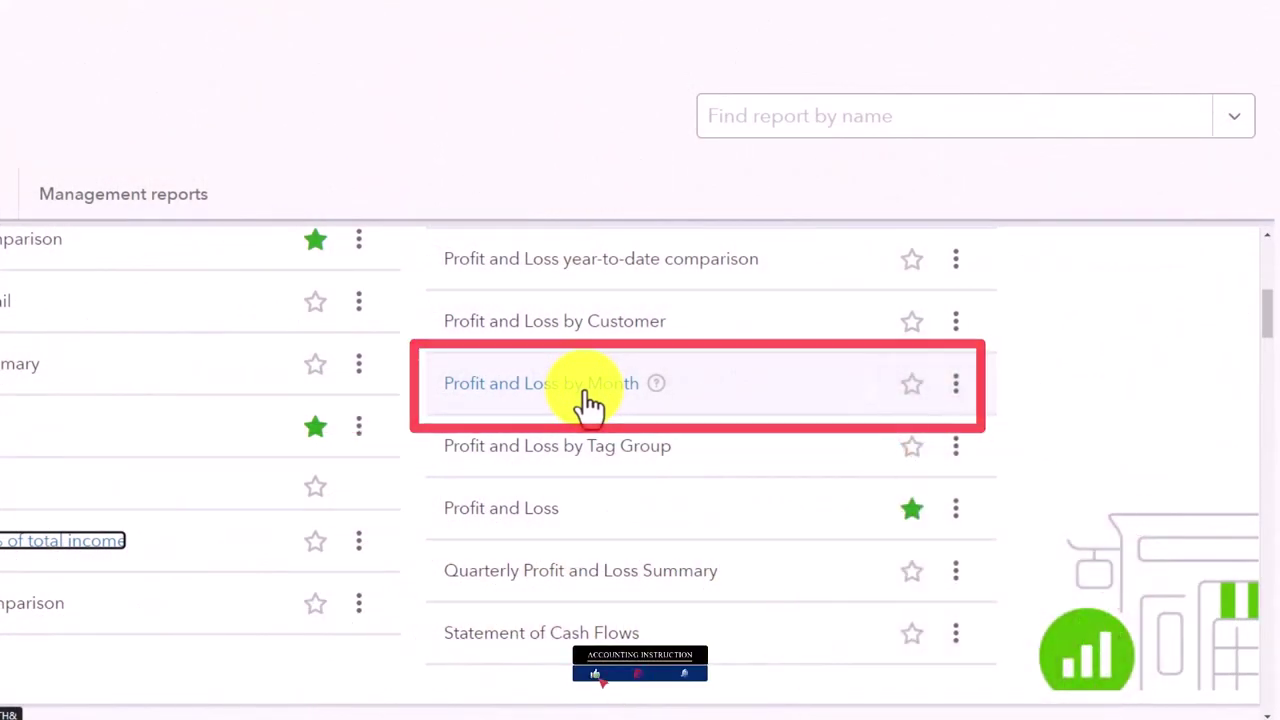
scroll(590, 405, down, 1)
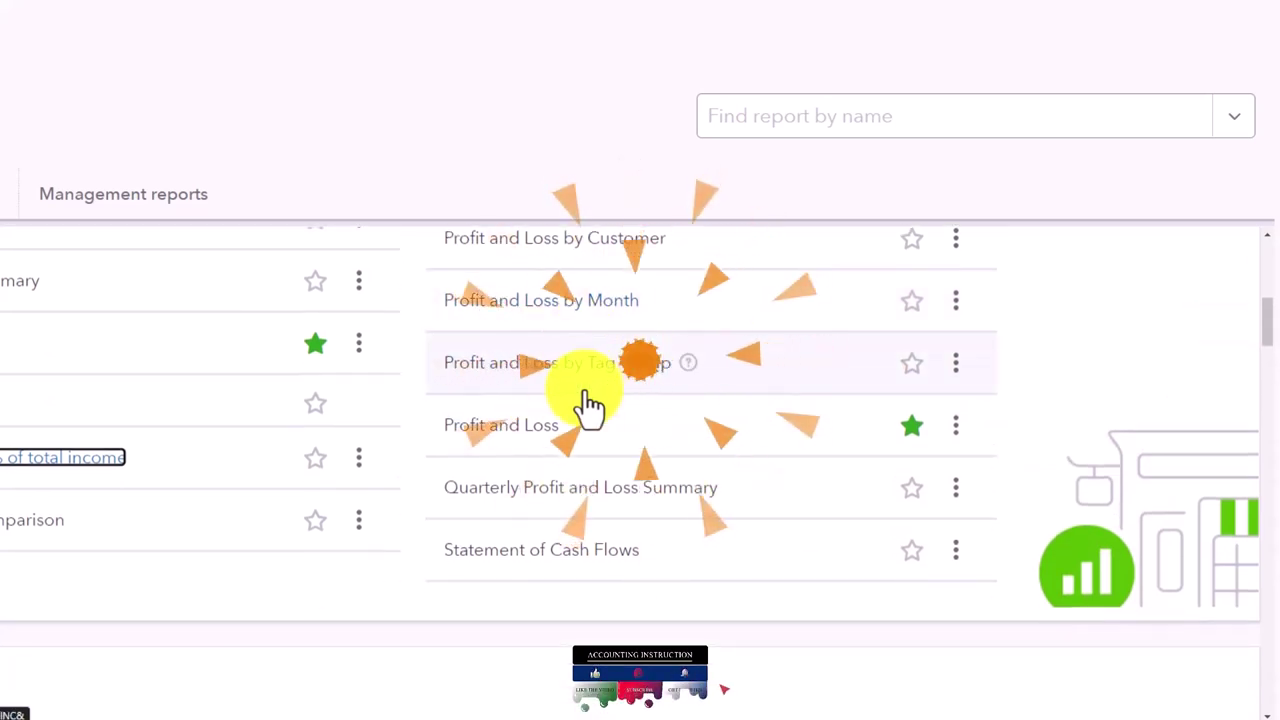
Open Profit and Loss by Tag Group in a new tab, showing no data for January 1 – December 29, 2022.
right_click(585, 380)
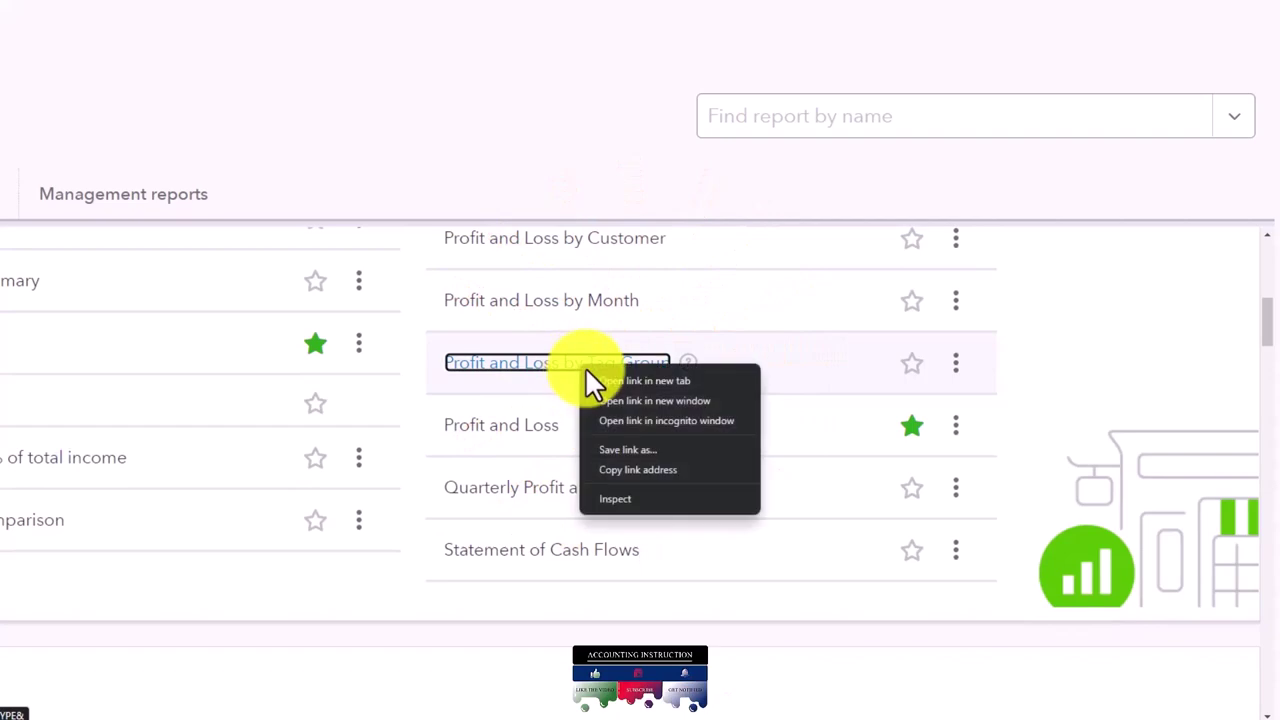
click(595, 377)
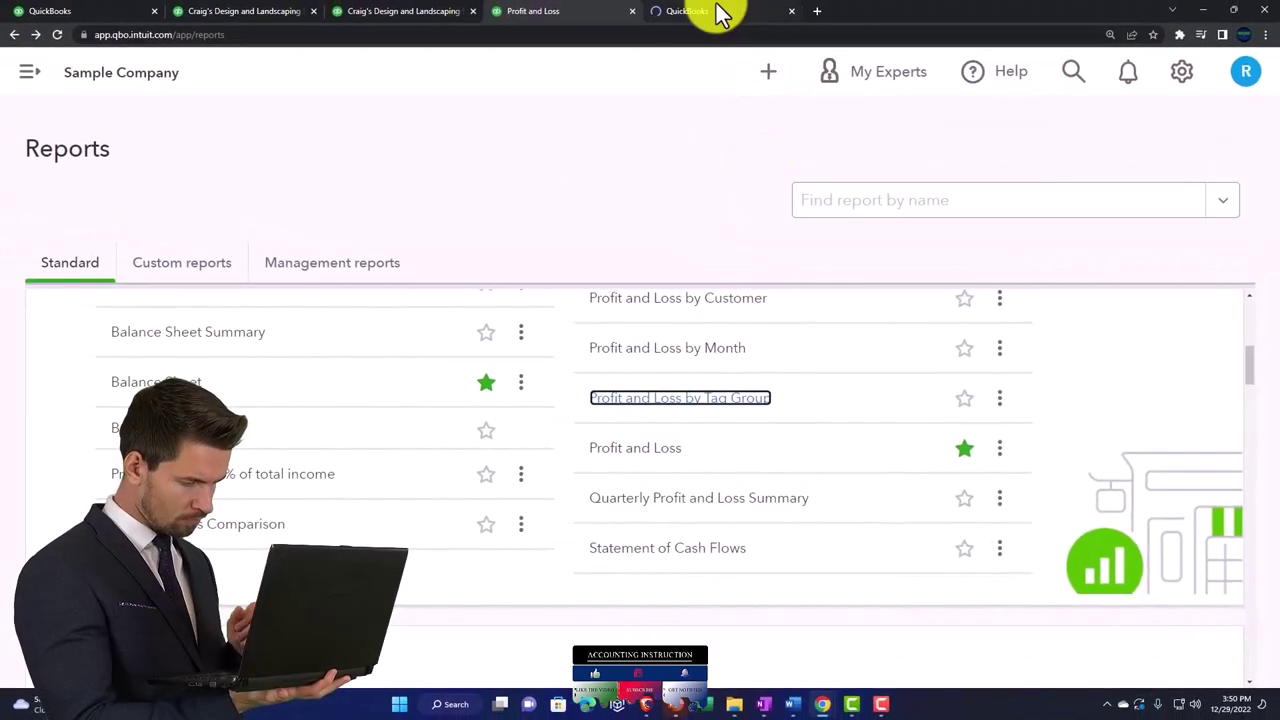
click(720, 14)
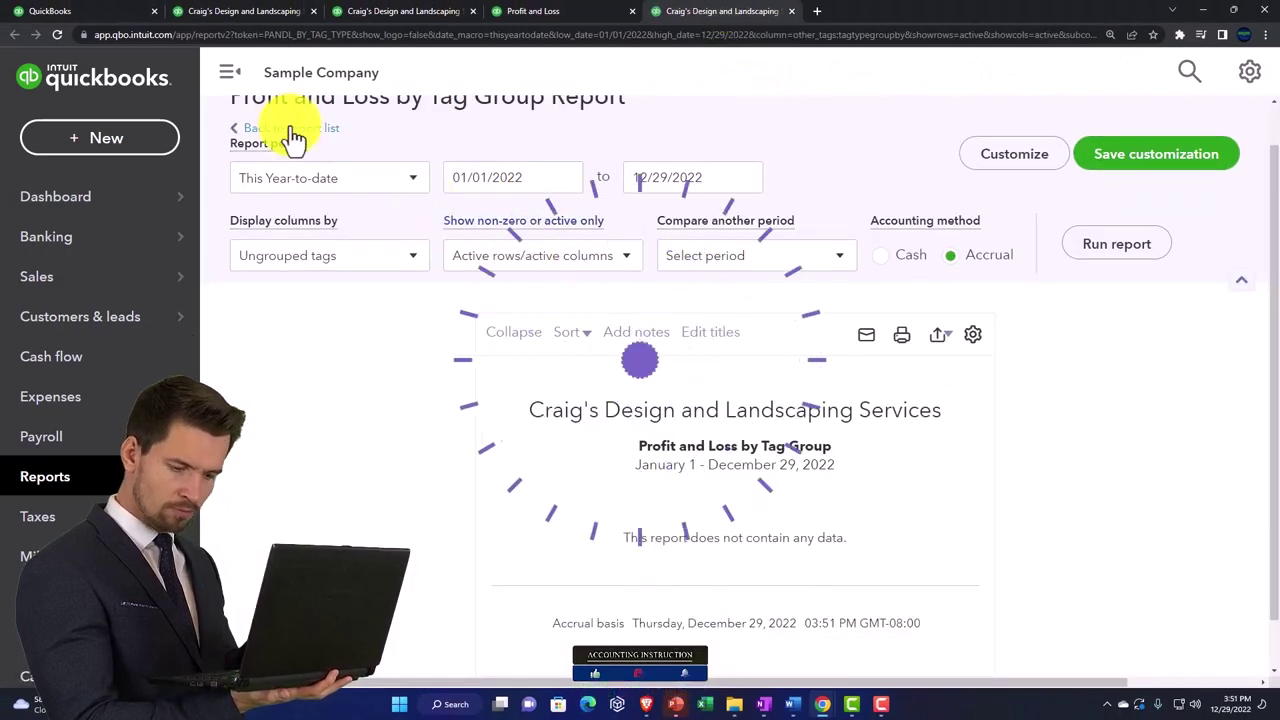
click(229, 72)
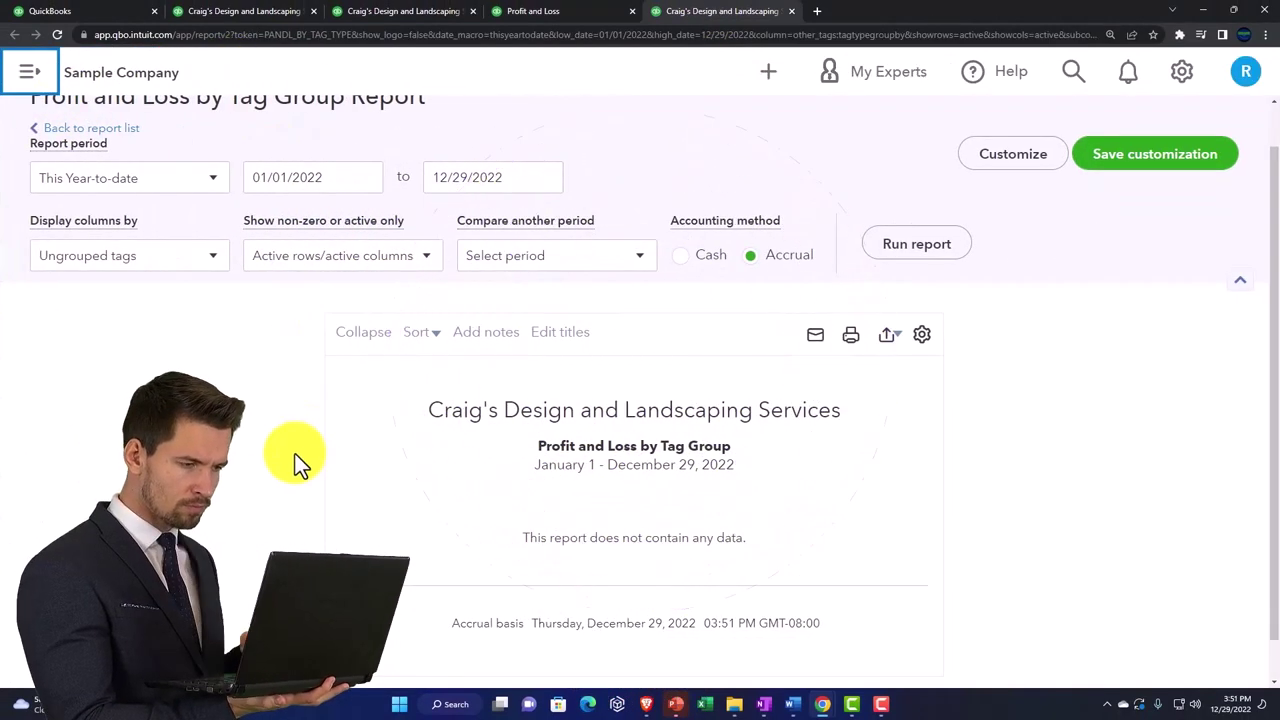
scroll(295, 454, down, 1)
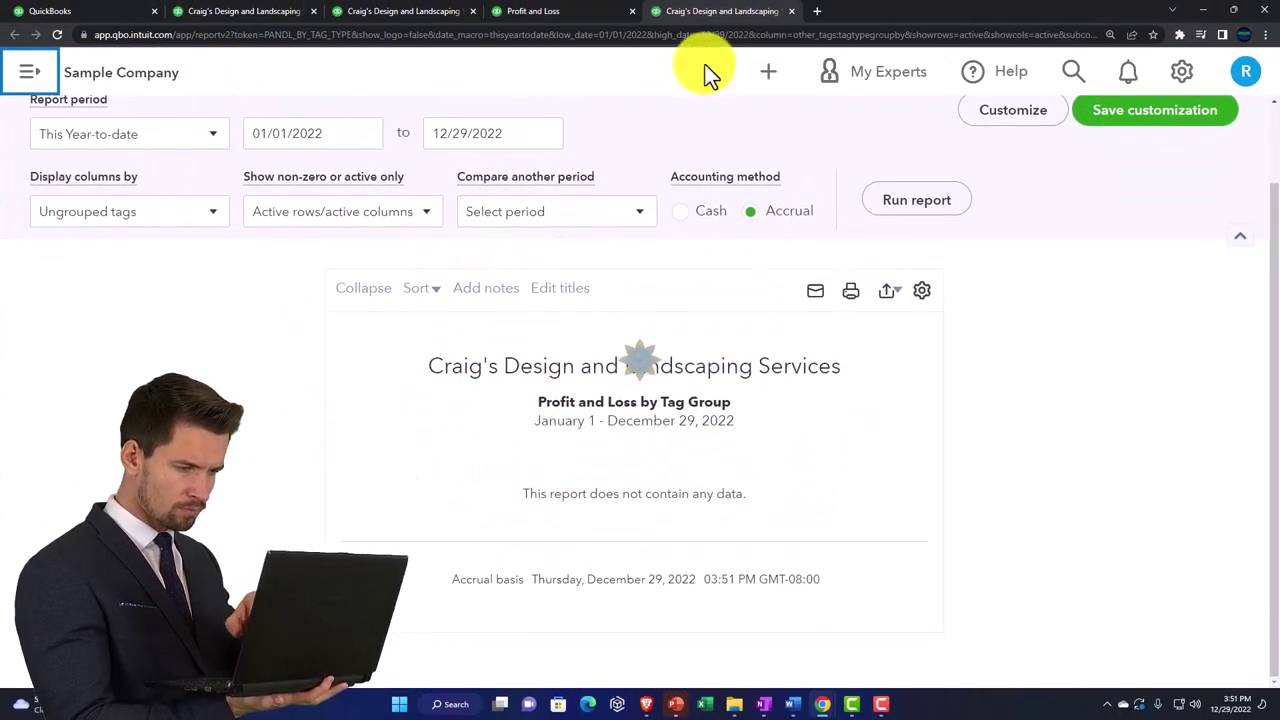
Close the Tag Group report and open Statement of Cash Flows in a new tab.
click(790, 12)
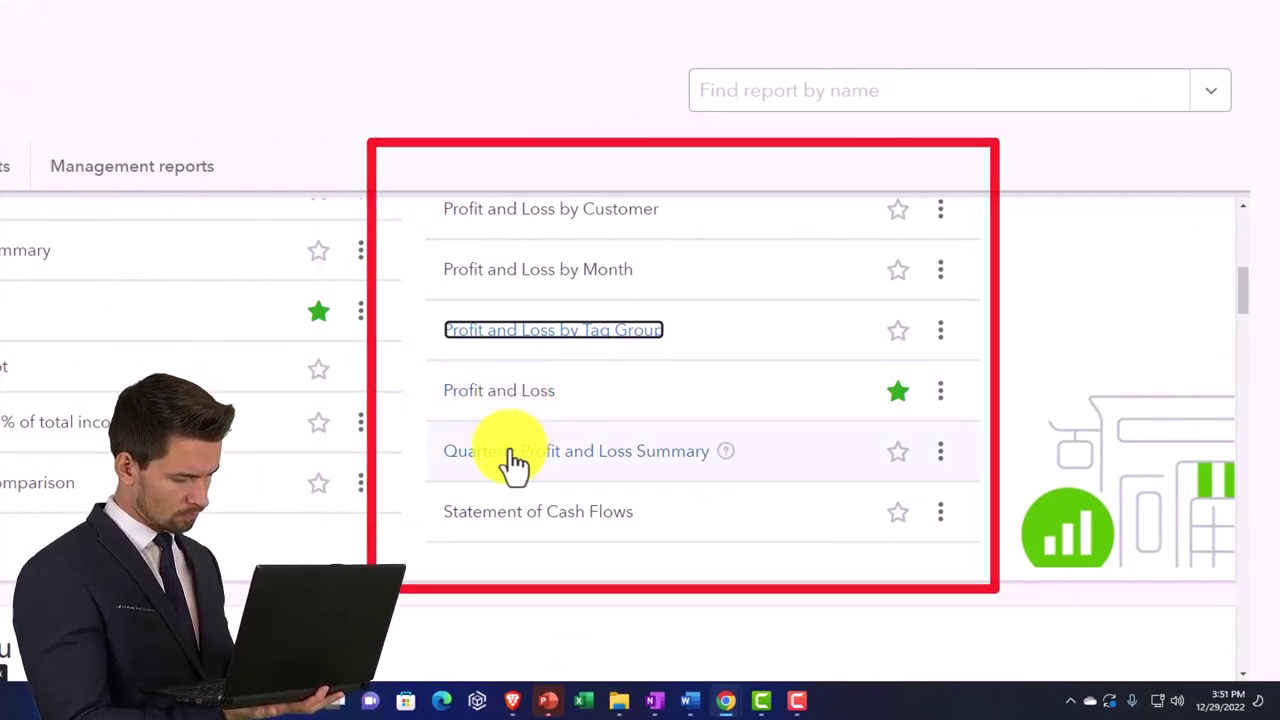
right_click(490, 530)
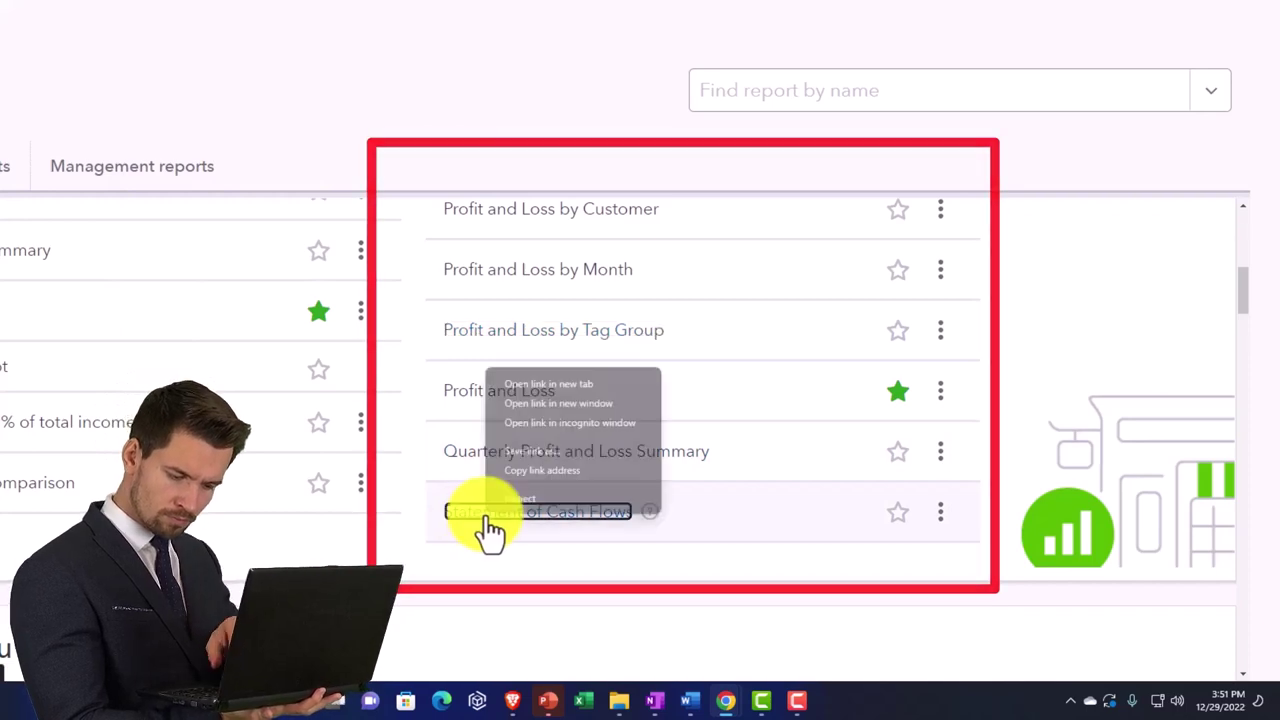
click(519, 384)
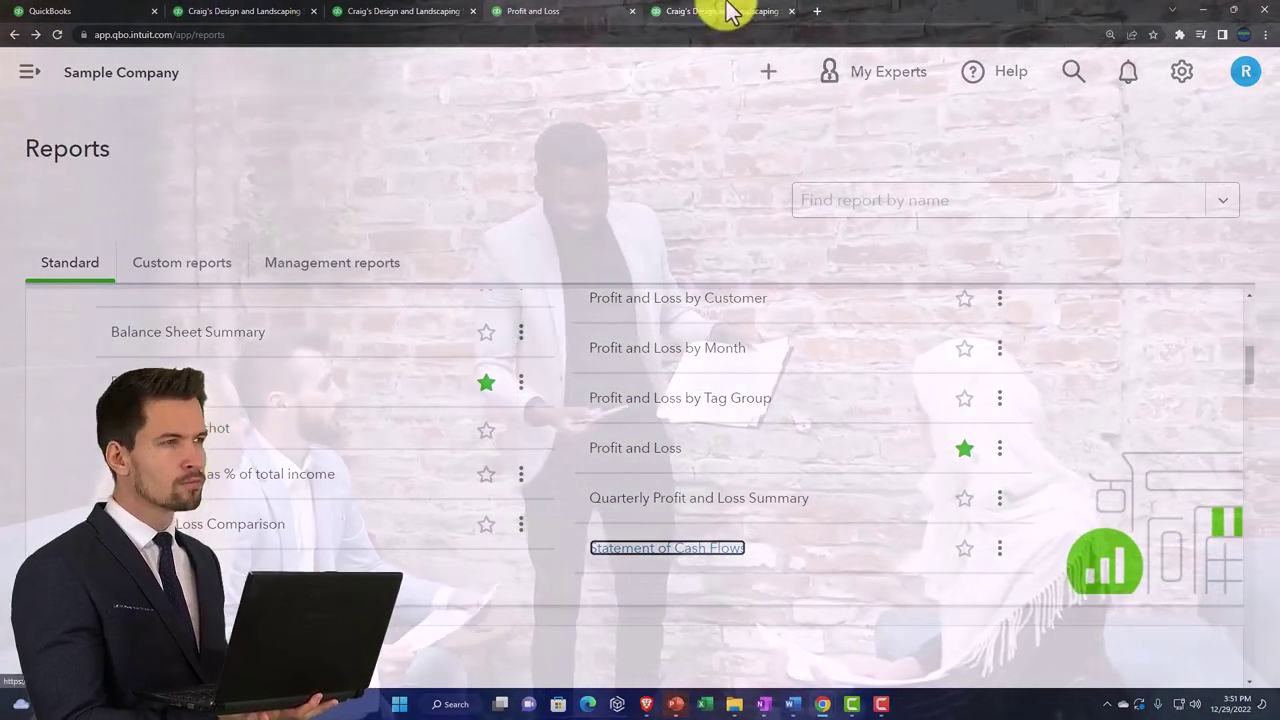
In the new tab, run the Statement of Cash Flows for a Custom period, 01/01/2022 to 12/31/2022.
click(730, 17)
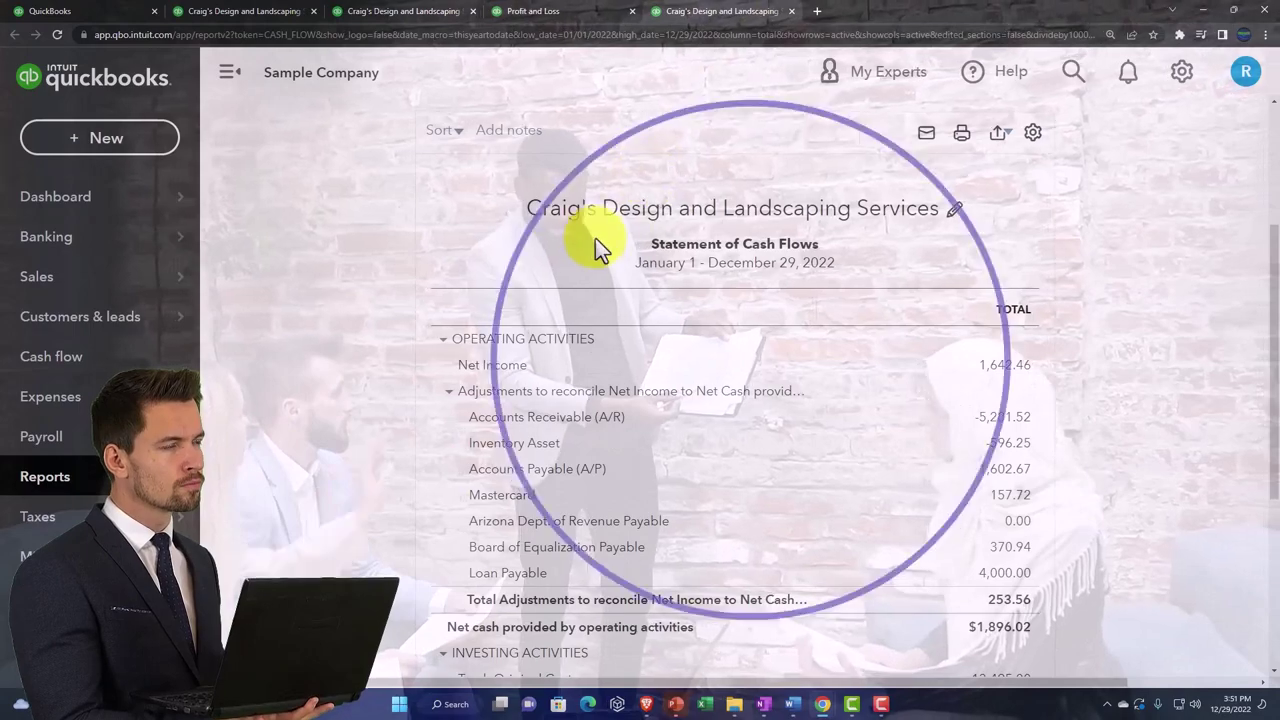
scroll(540, 238, up, 4)
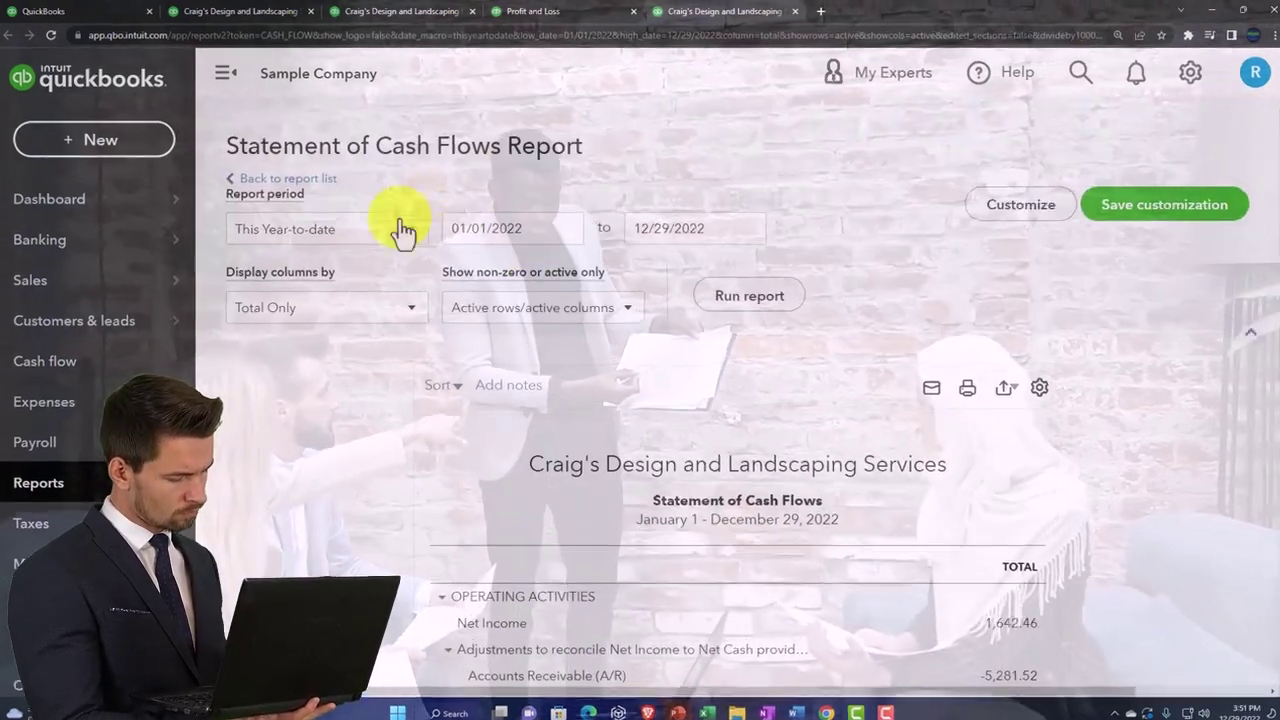
click(470, 228)
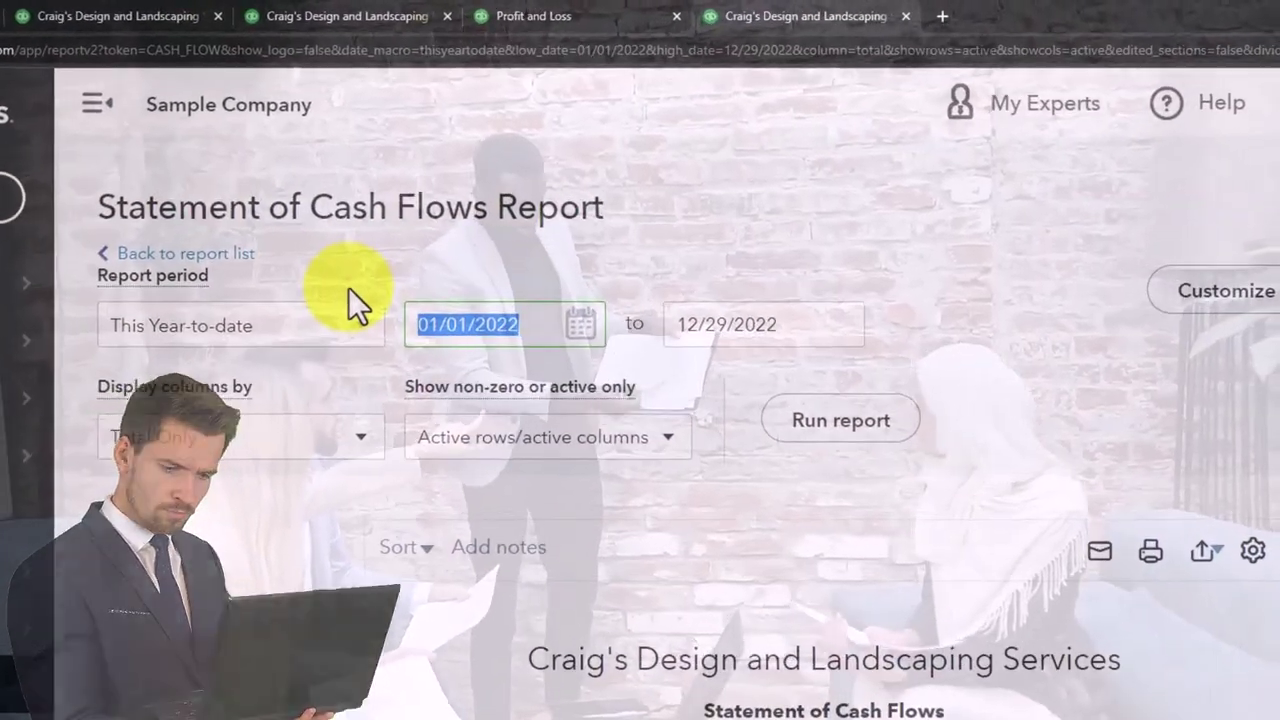
key(BackSpace)
key(Tab)
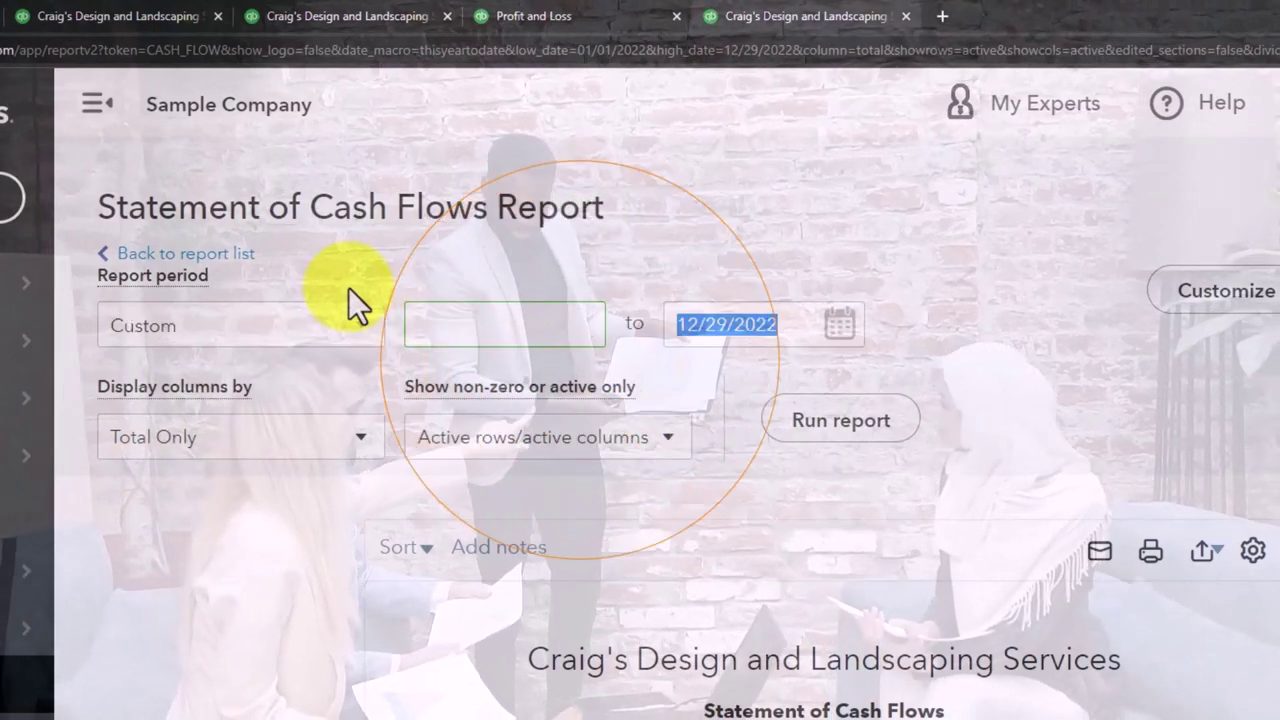
text(12/31/2022)
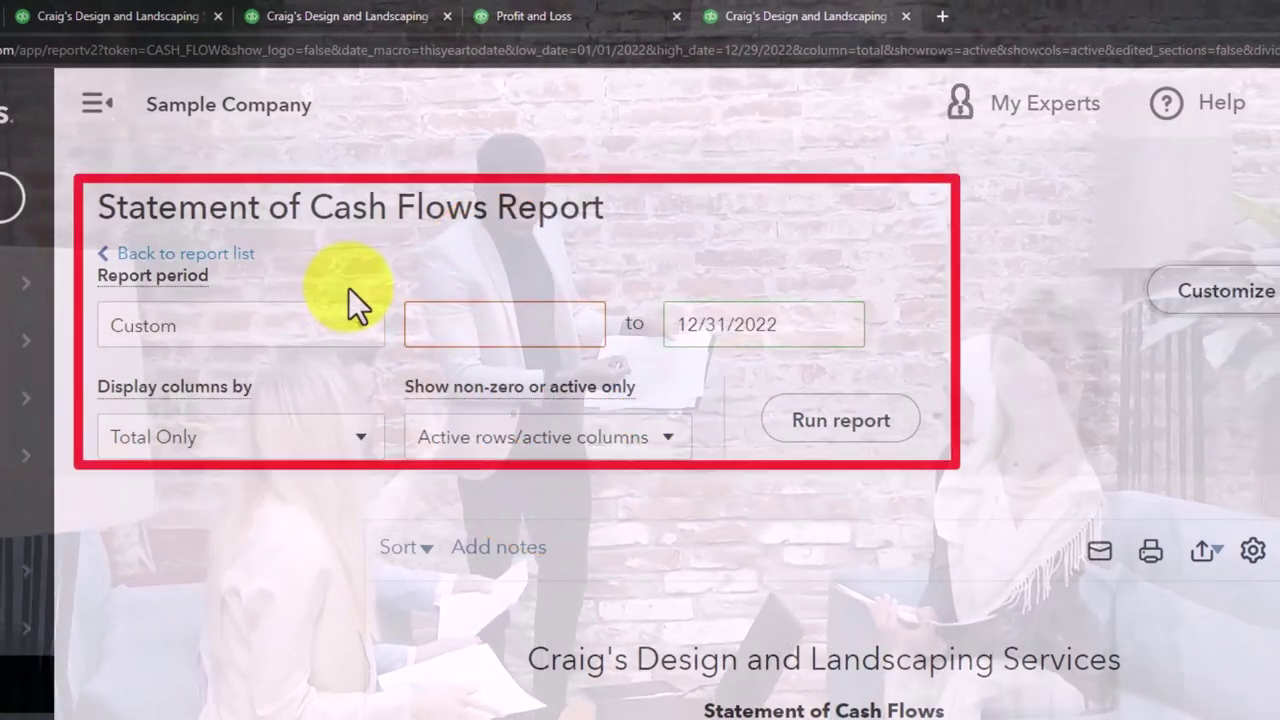
click(434, 331)
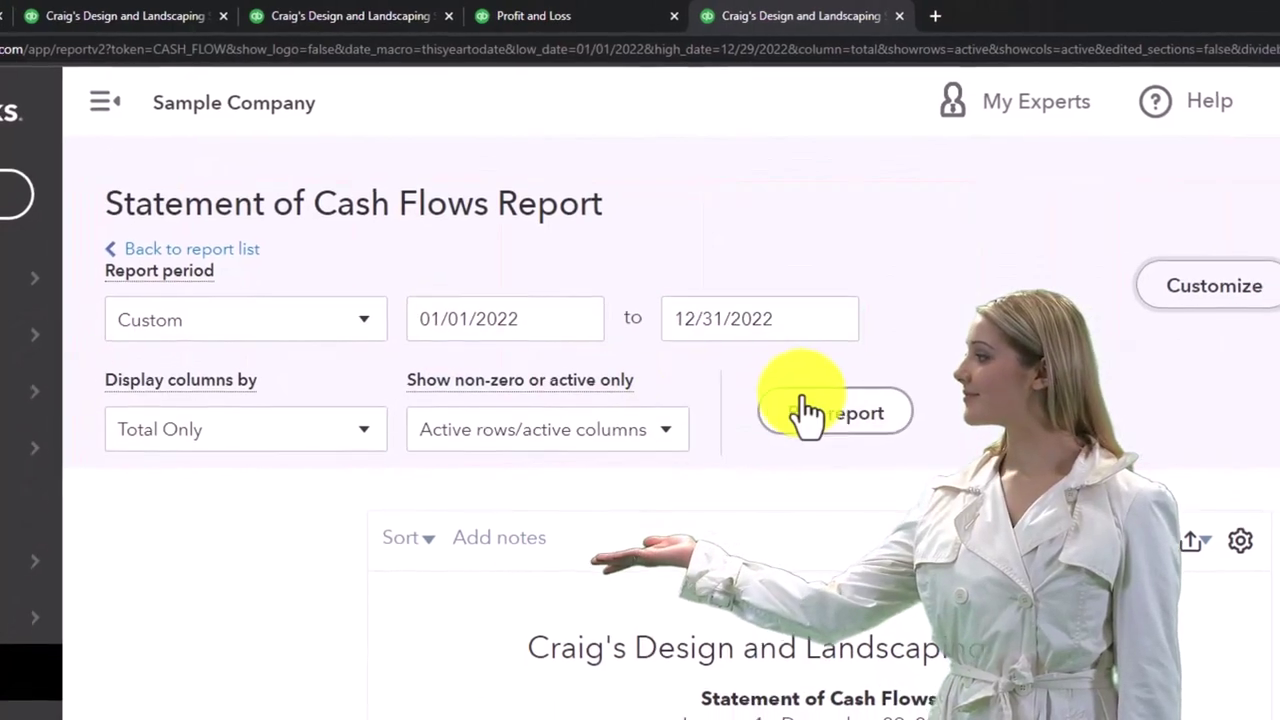
click(808, 415)
scroll(765, 345, down, 4)
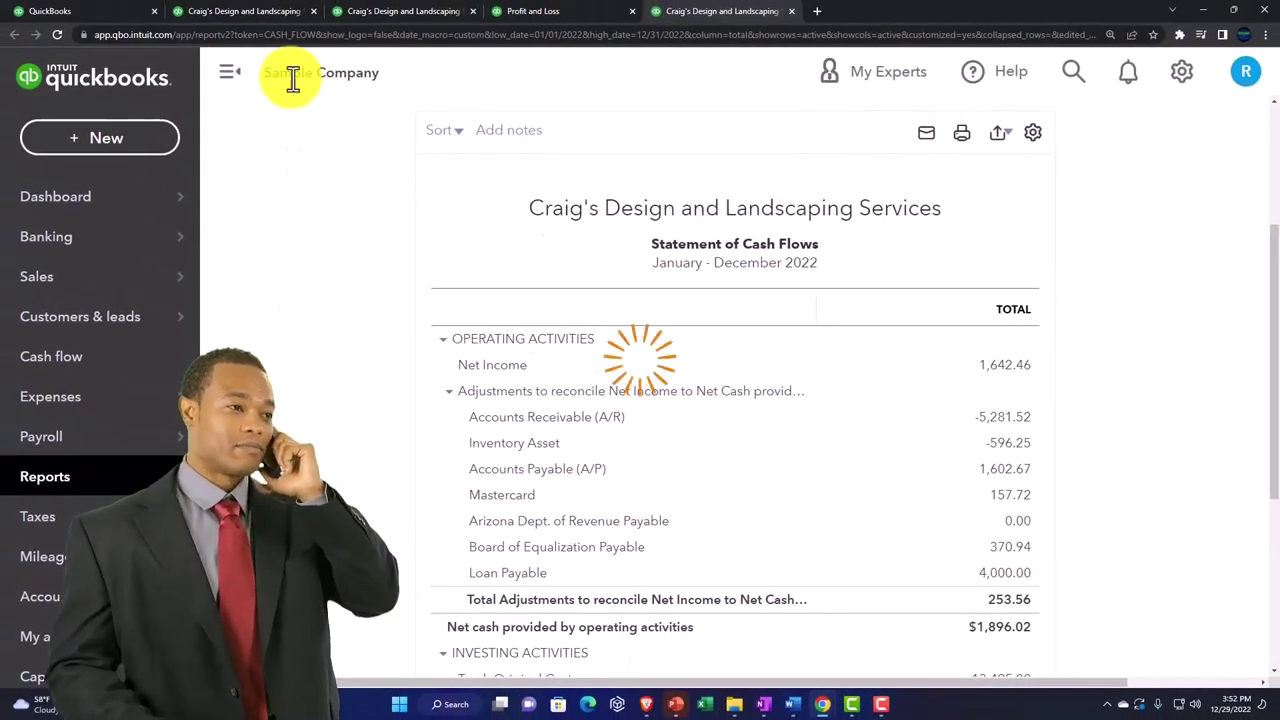
Hide the sidebar, scroll to the $4,063.52 ending cash, then show the December 31, 2022 Balance Sheet.
click(232, 76)
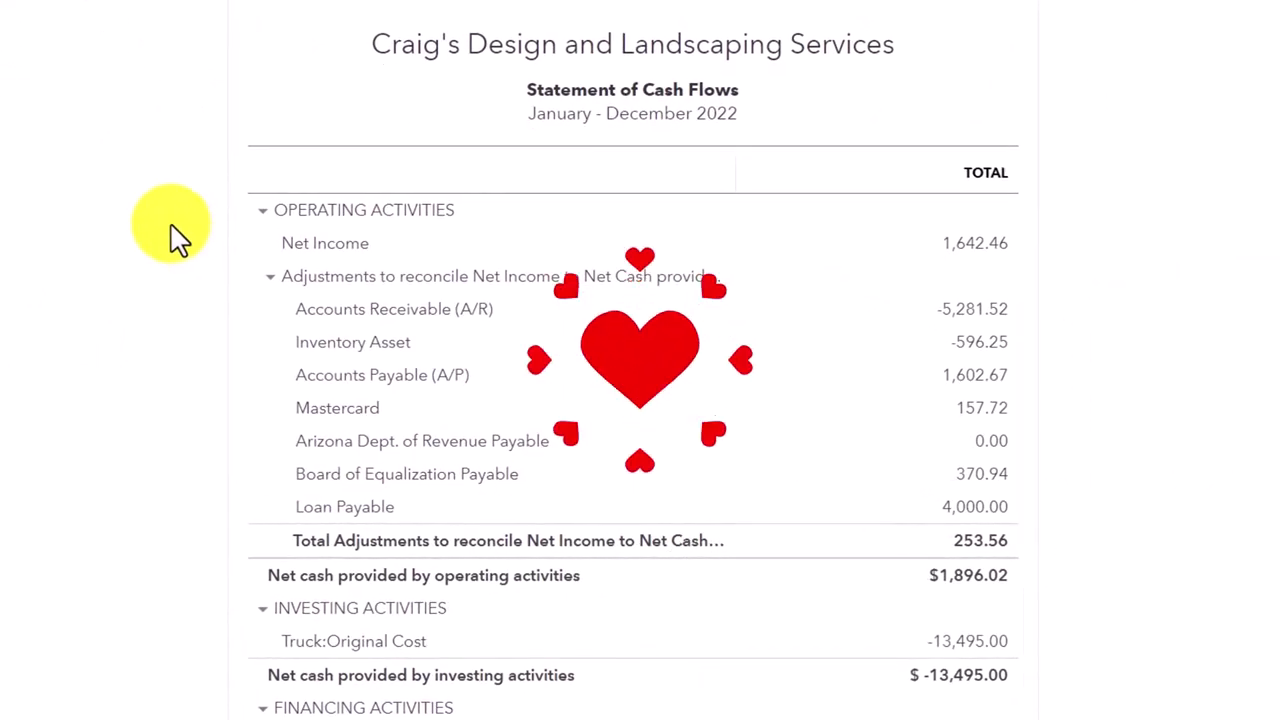
scroll(175, 237, down, 4)
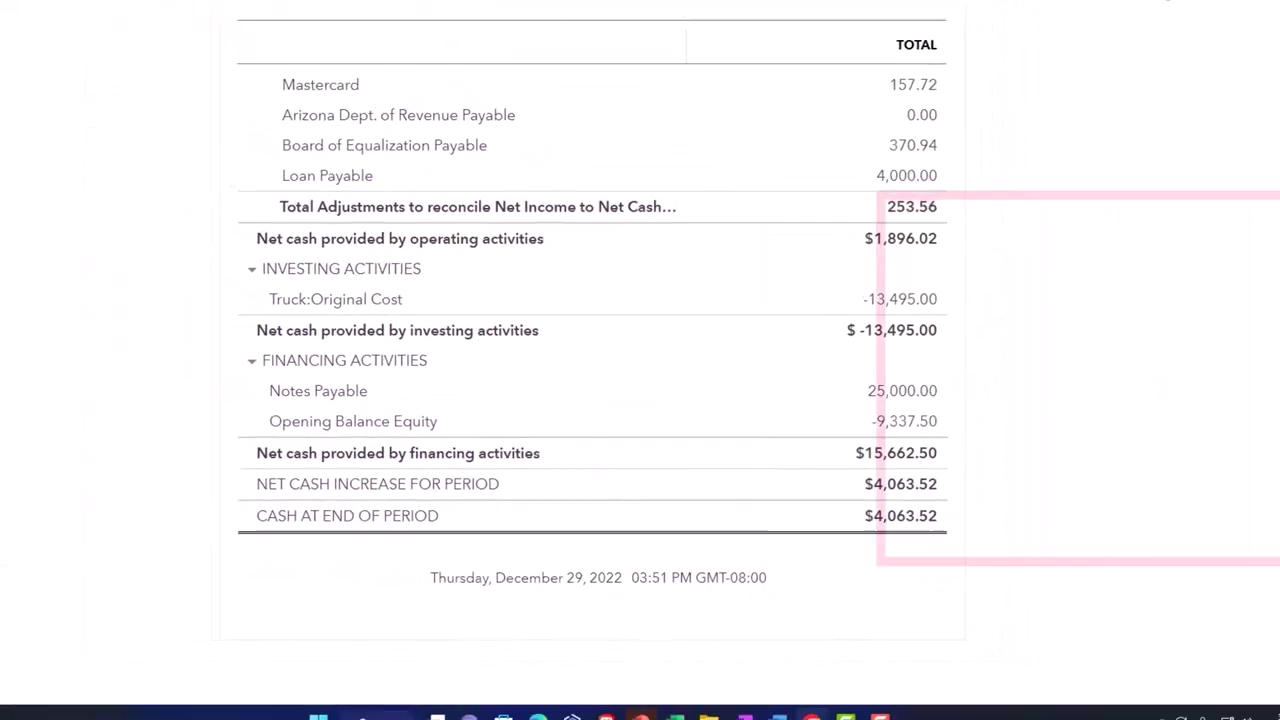
click(238, 5)
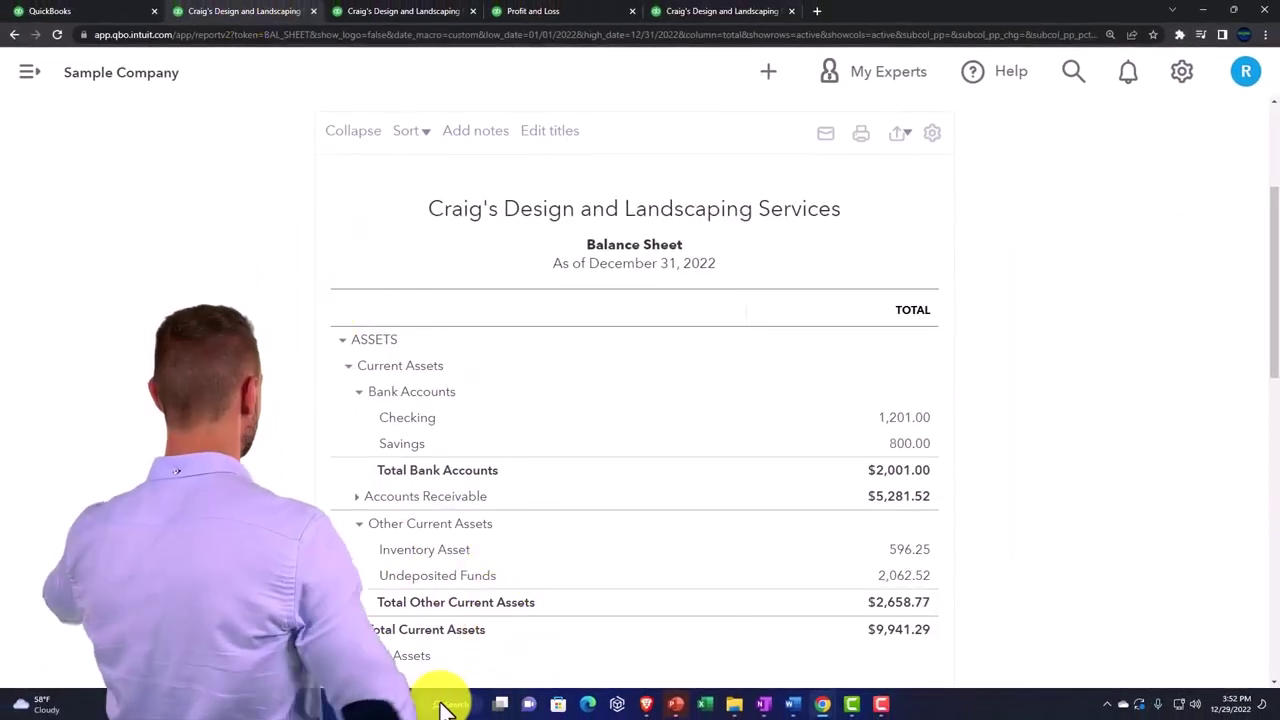
Launch Windows Calculator in compact always-on-top mode beside the report figures.
click(445, 706)
click(423, 330)
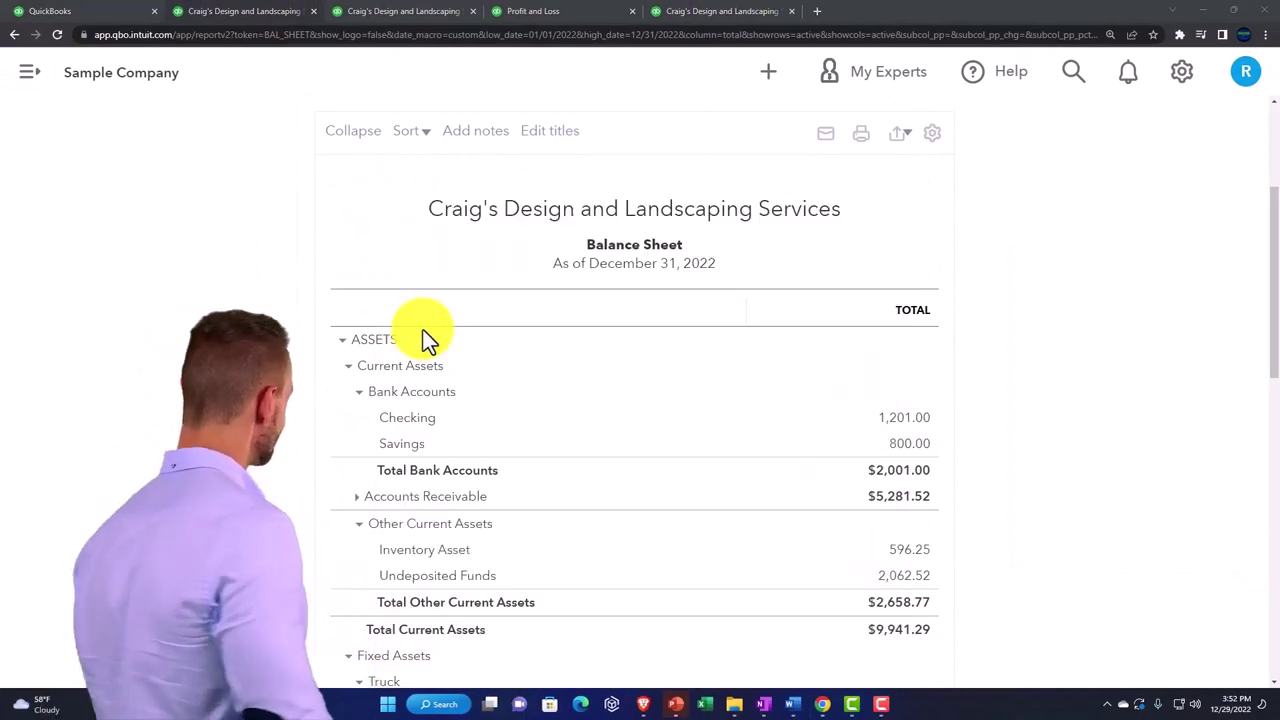
click(622, 144)
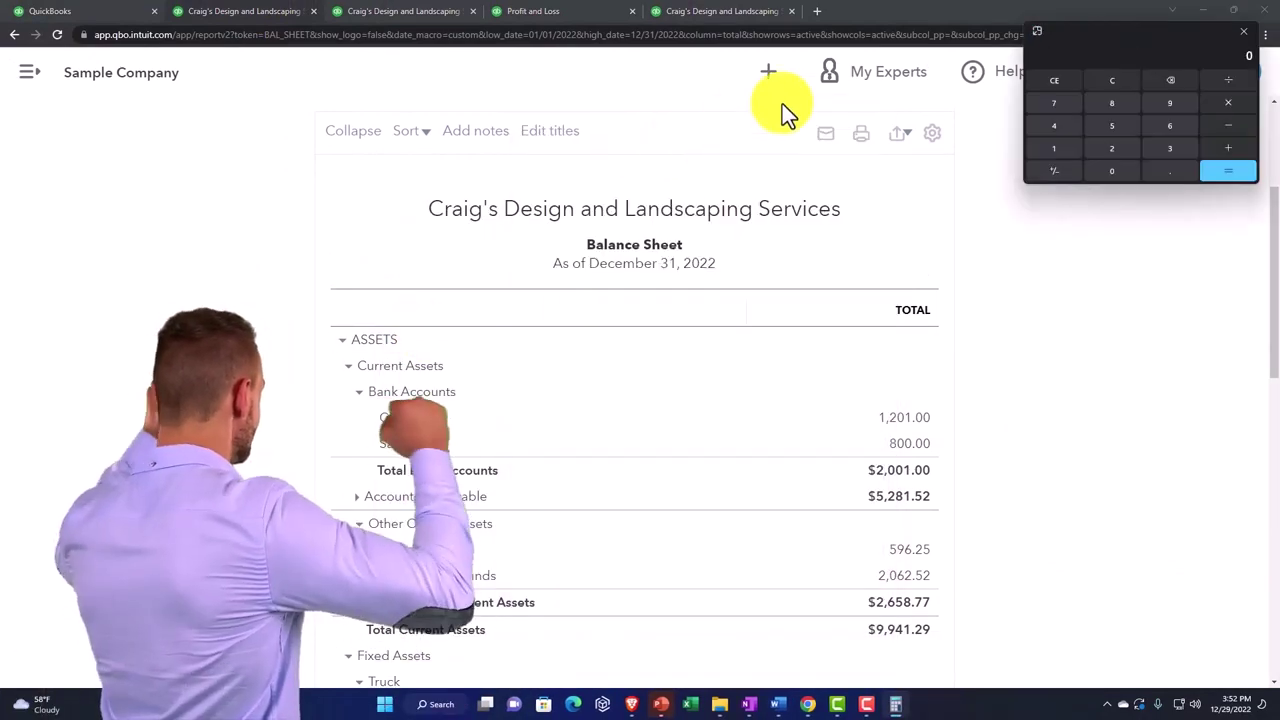
drag(1090, 30, 1075, 285)
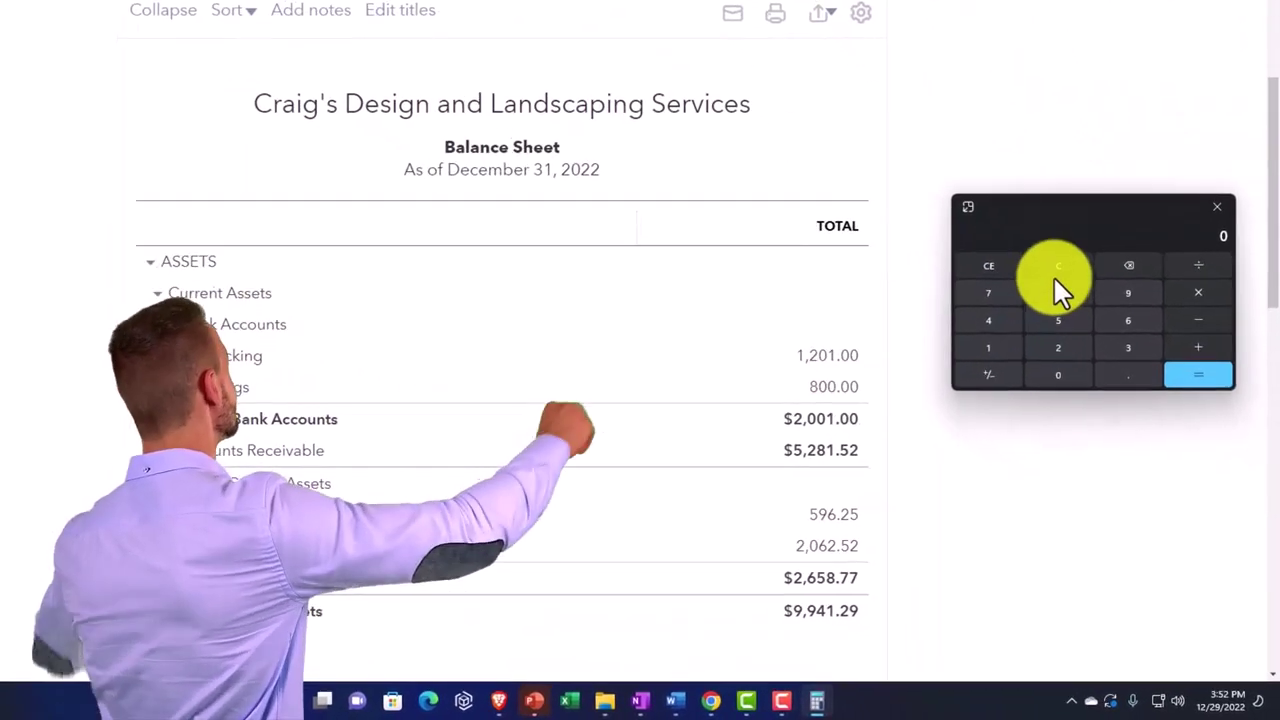
Add 2,001 and 2,062.52 in the calculator to get 4,063.52.
text(2,00)
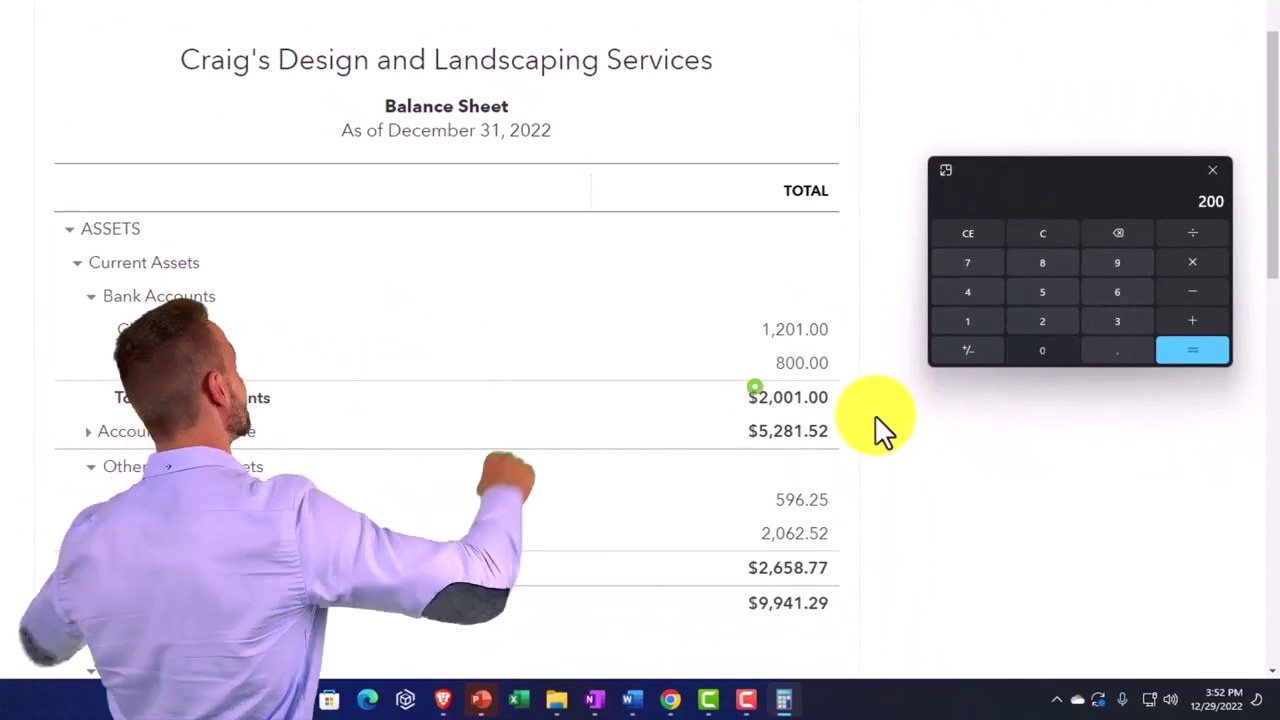
text(1)
scroll(606, 477, down, 1)
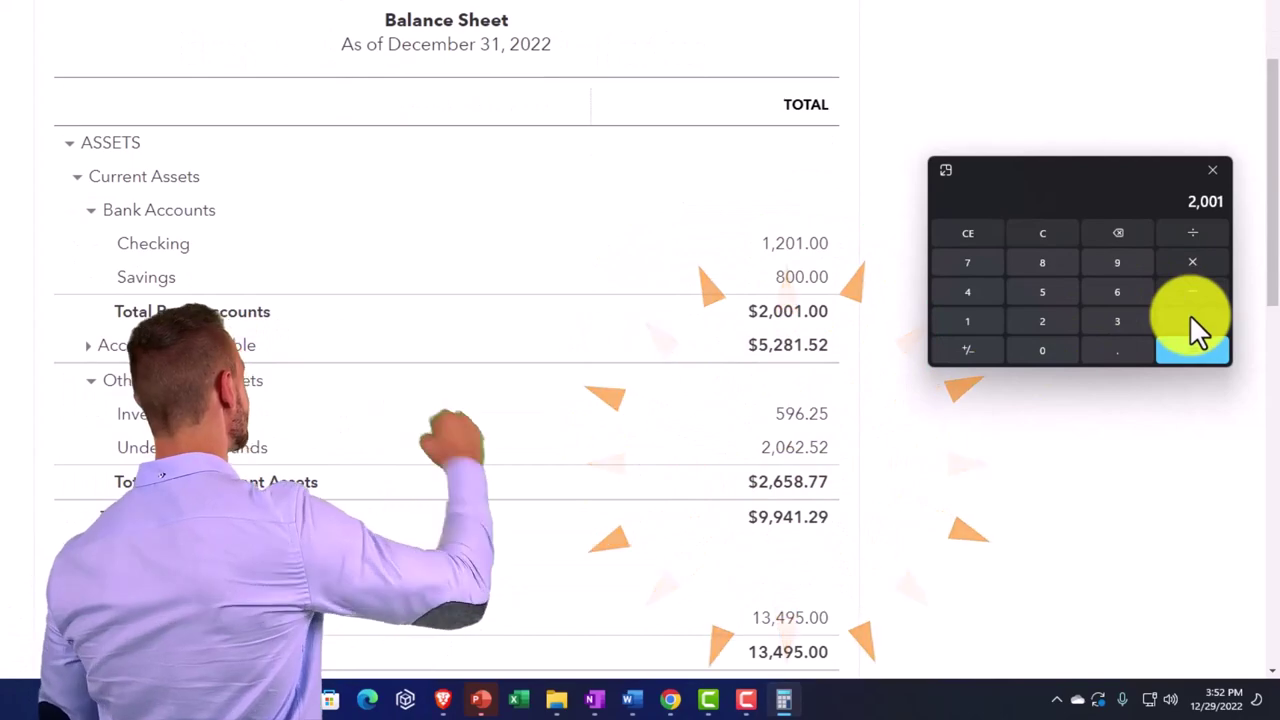
click(1189, 318)
text(2062.)
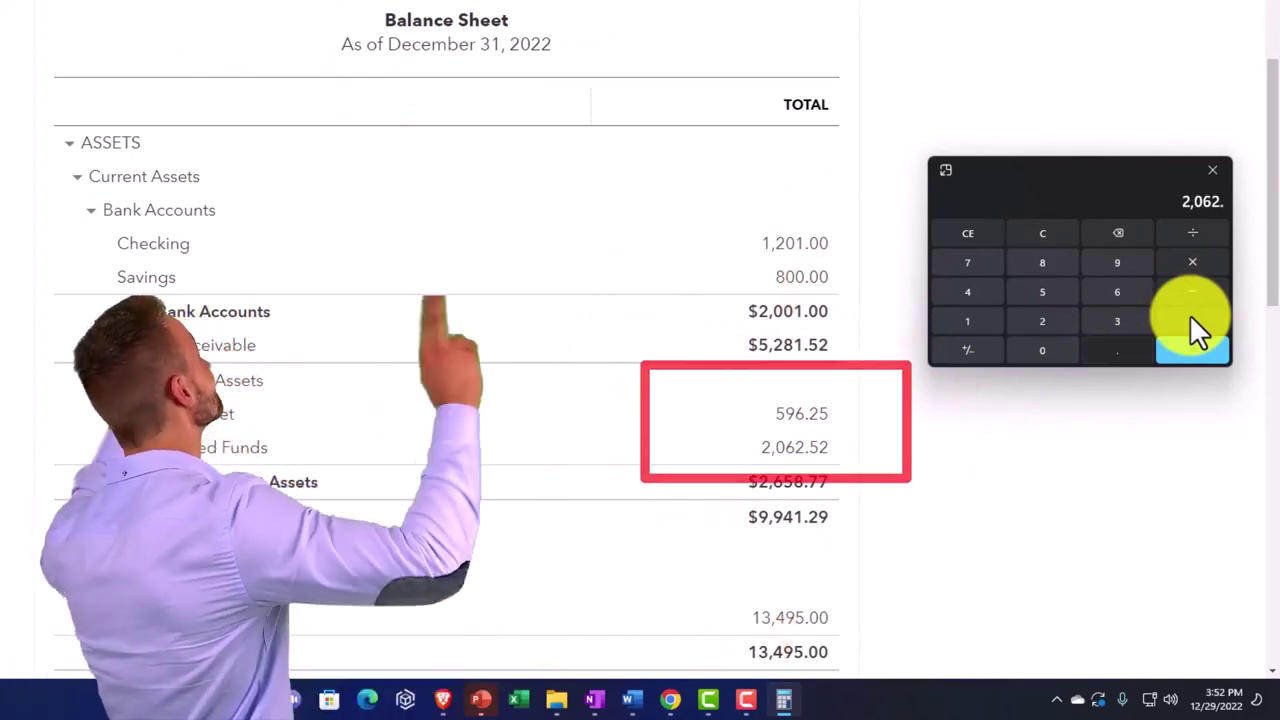
text(52)
key(Return)
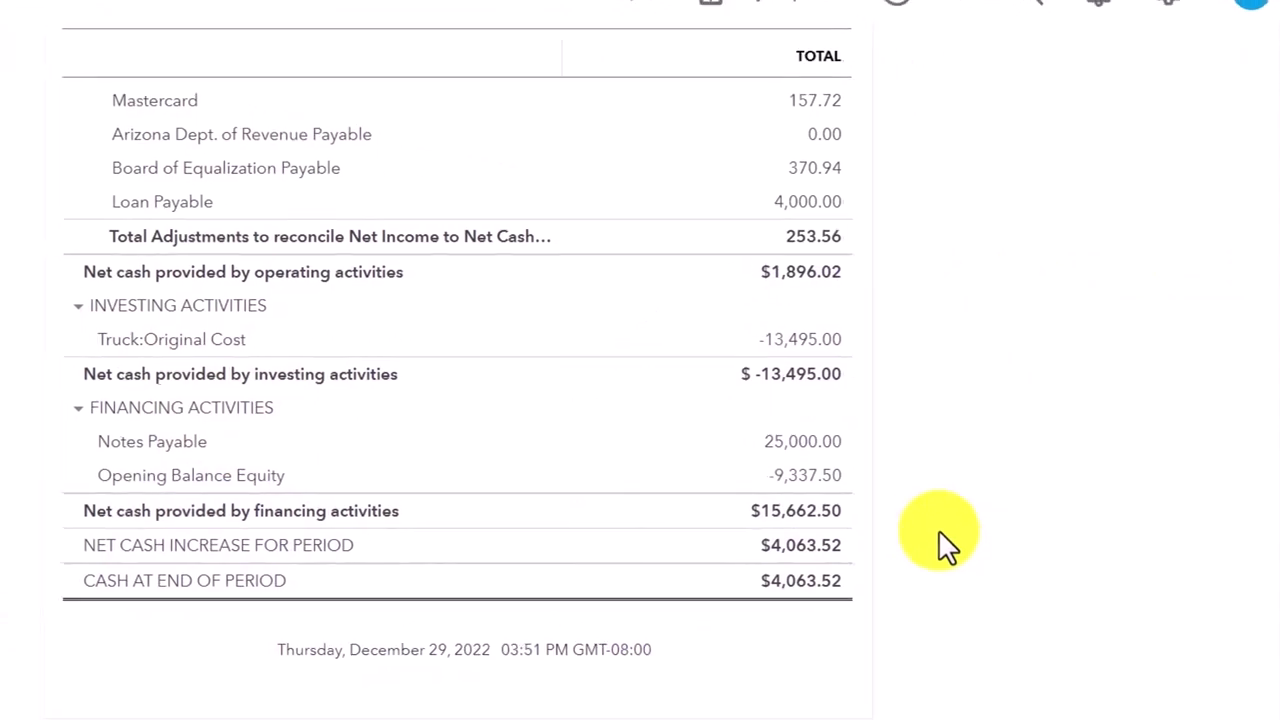
Scroll through the rest of the Statement of Cash Flows, then close its tab.
scroll(1087, 577, up, 4)
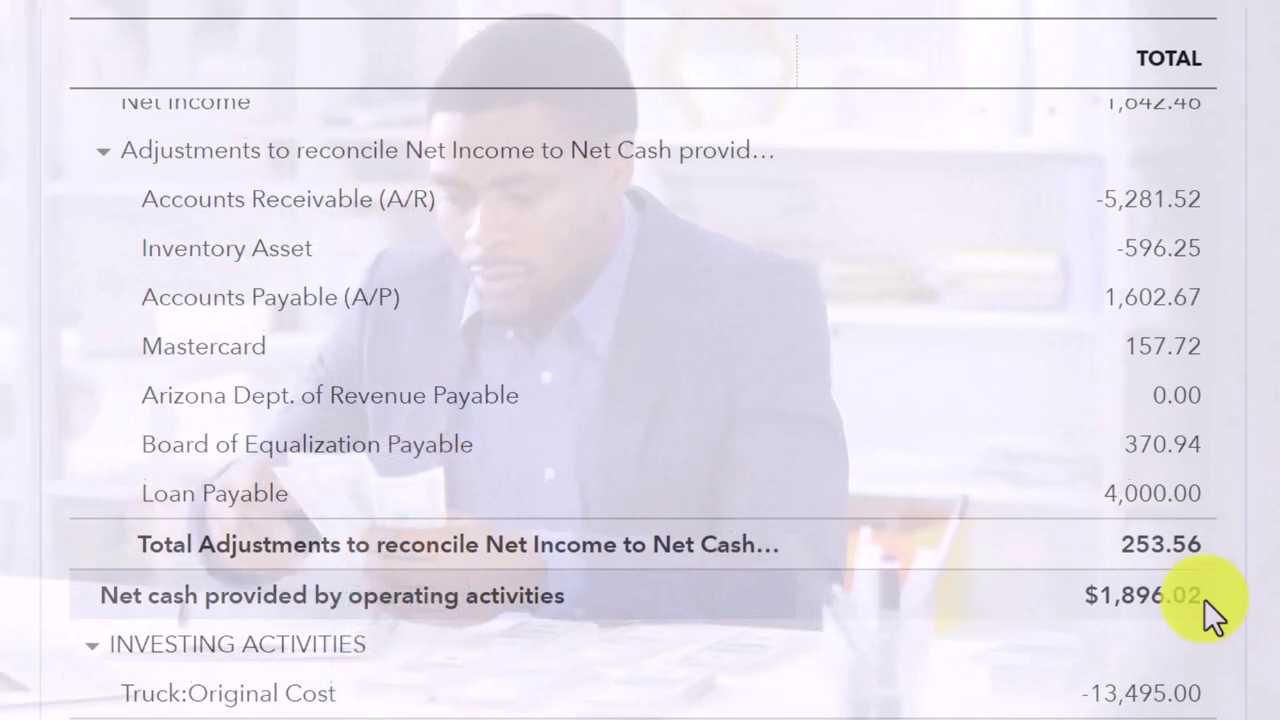
scroll(768, 598, down, 2)
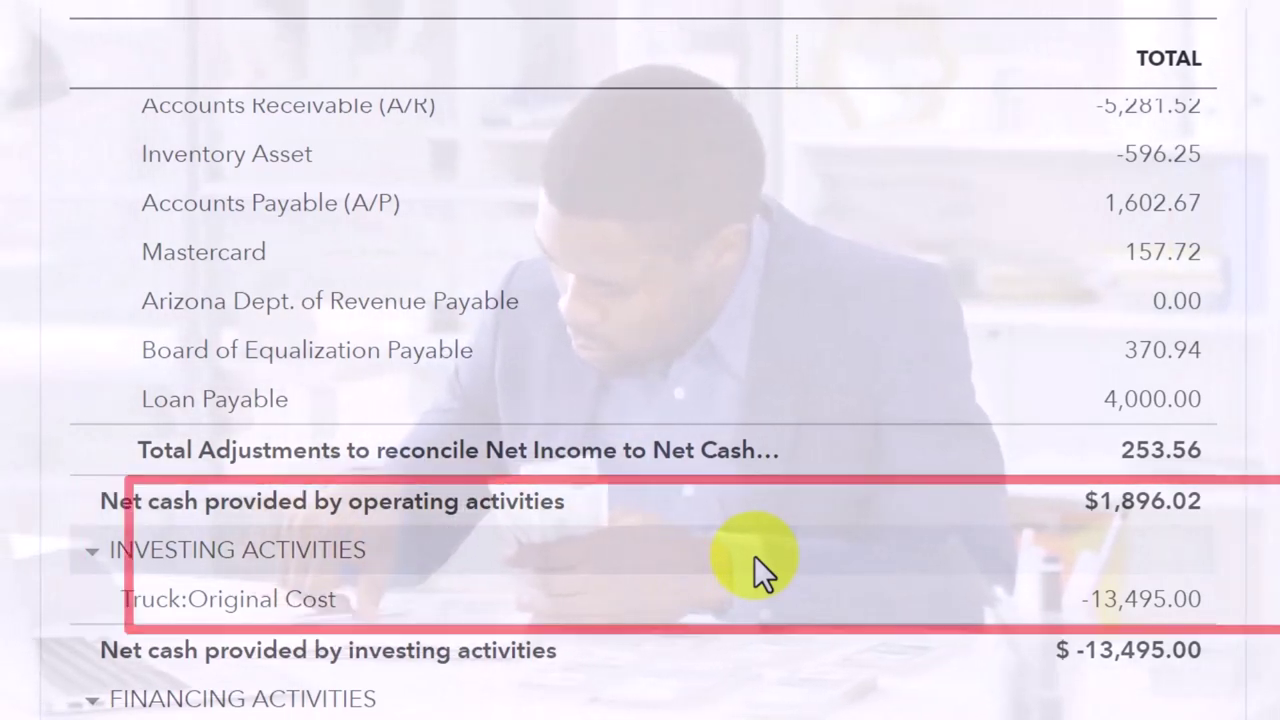
scroll(754, 555, down, 2)
scroll(754, 555, down, 2)
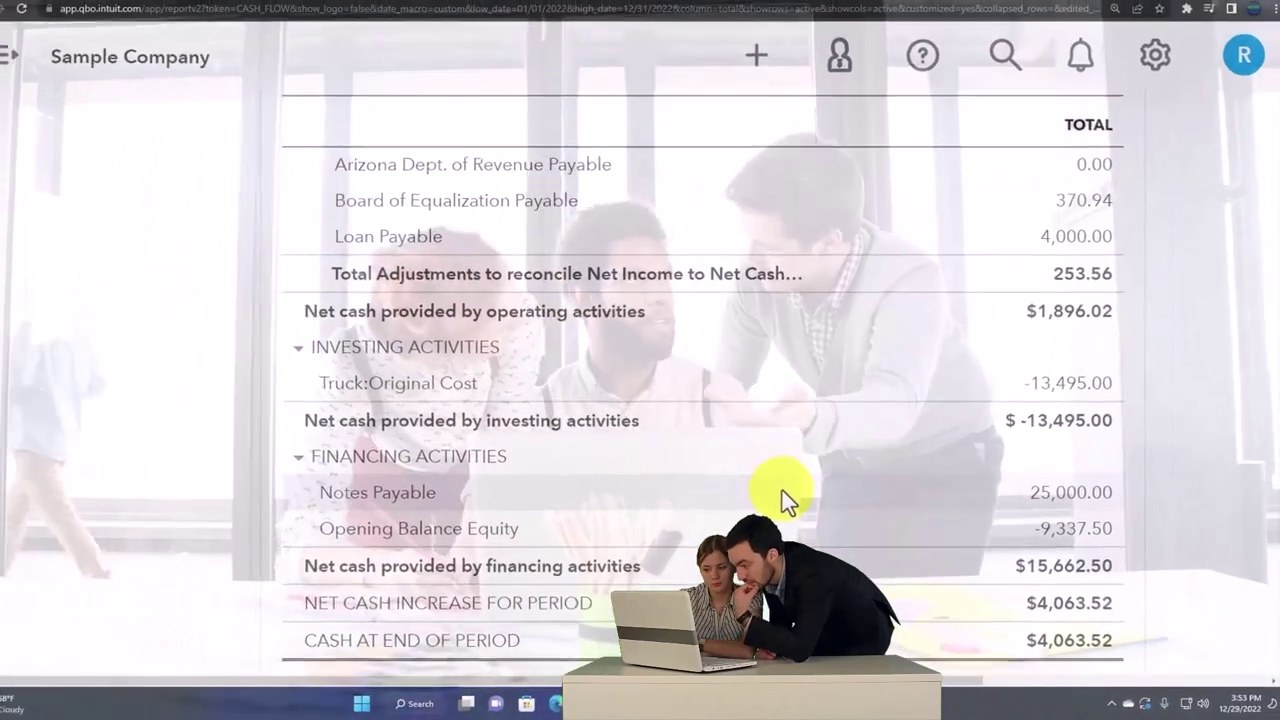
click(789, 498)
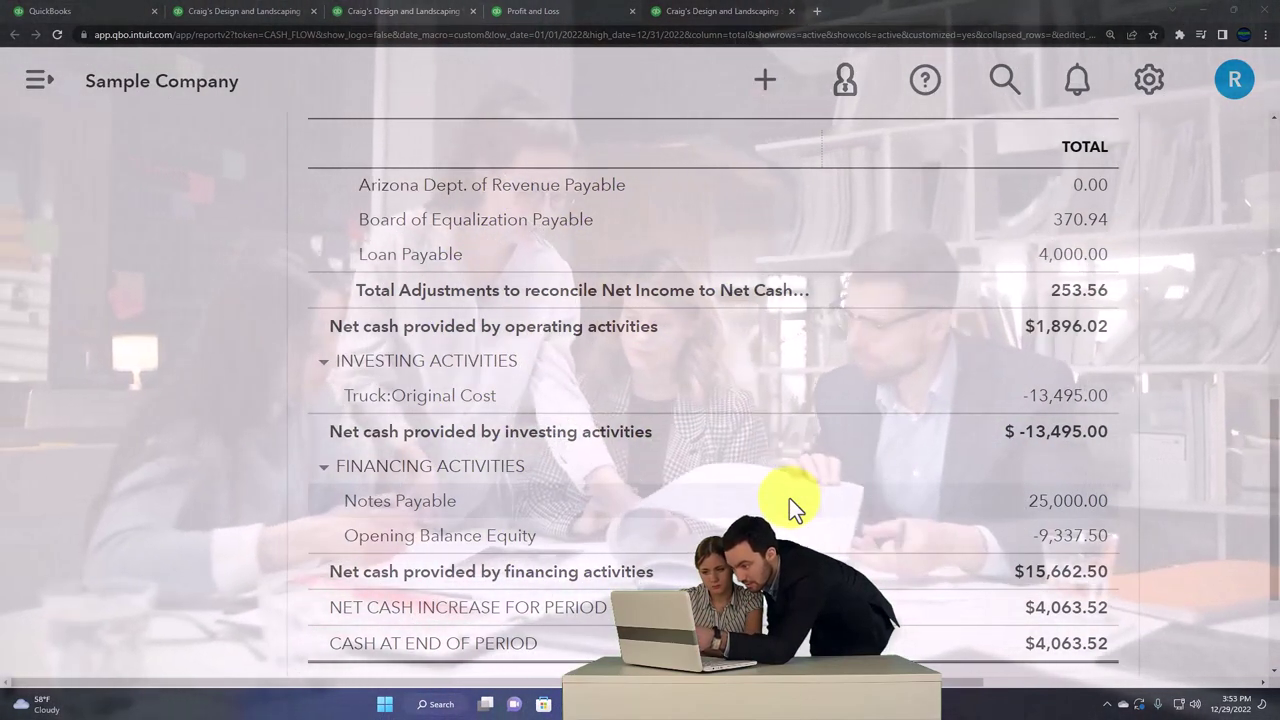
scroll(789, 498, up, 3)
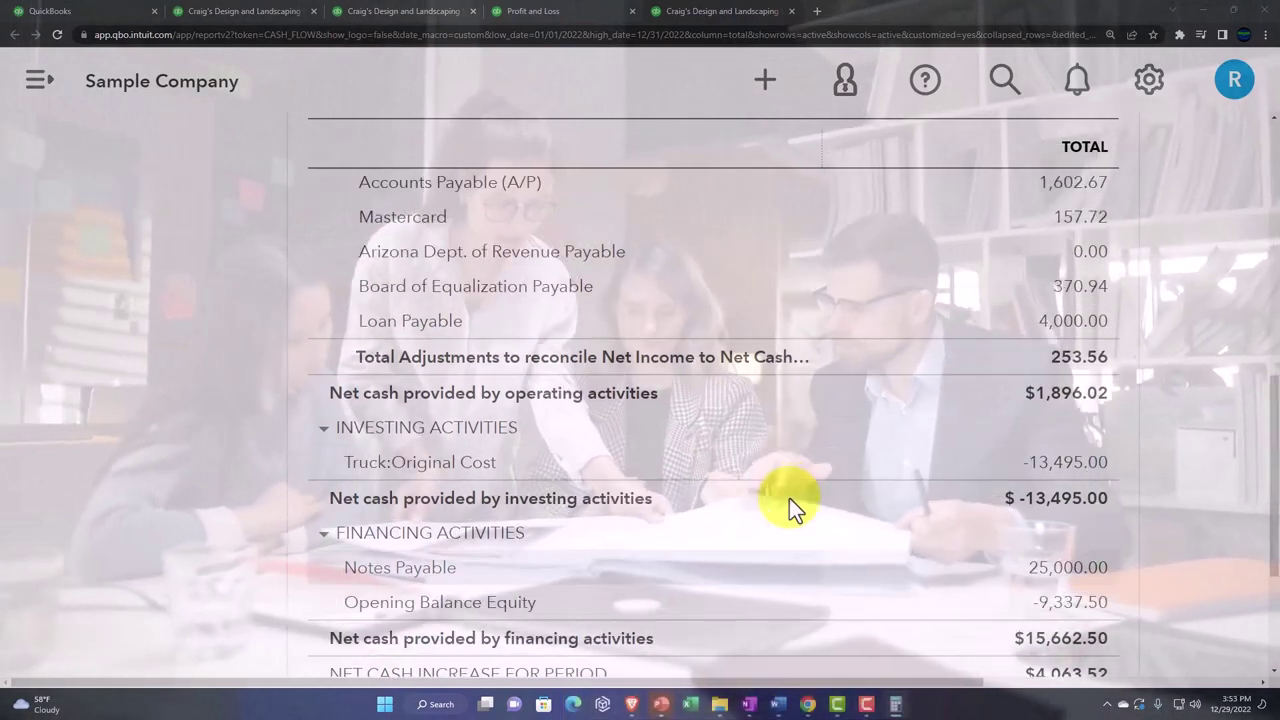
scroll(789, 498, up, 2)
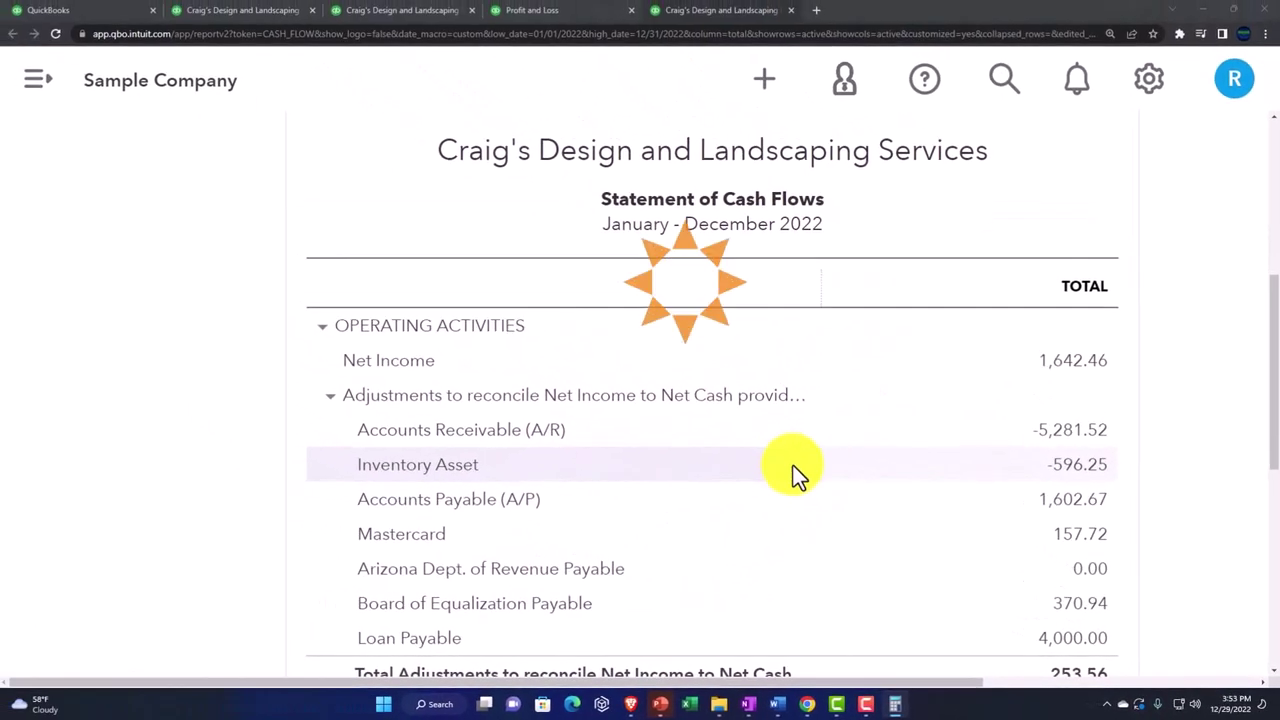
click(792, 12)
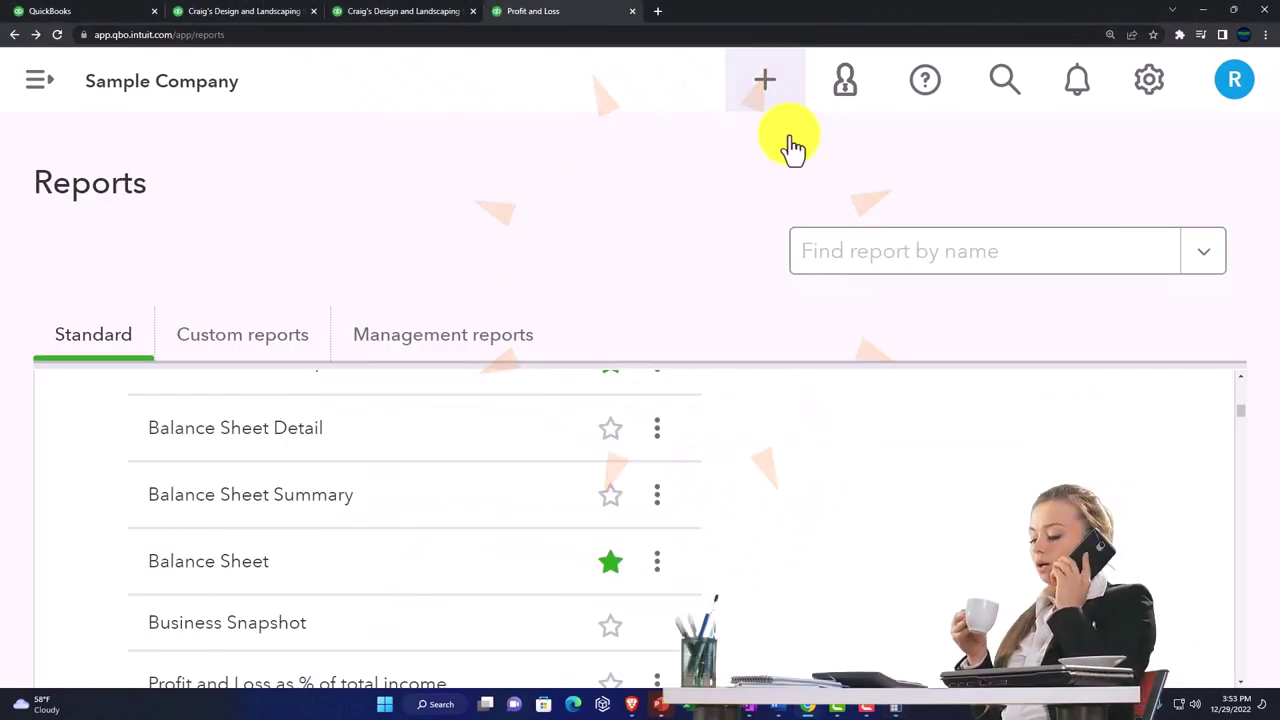